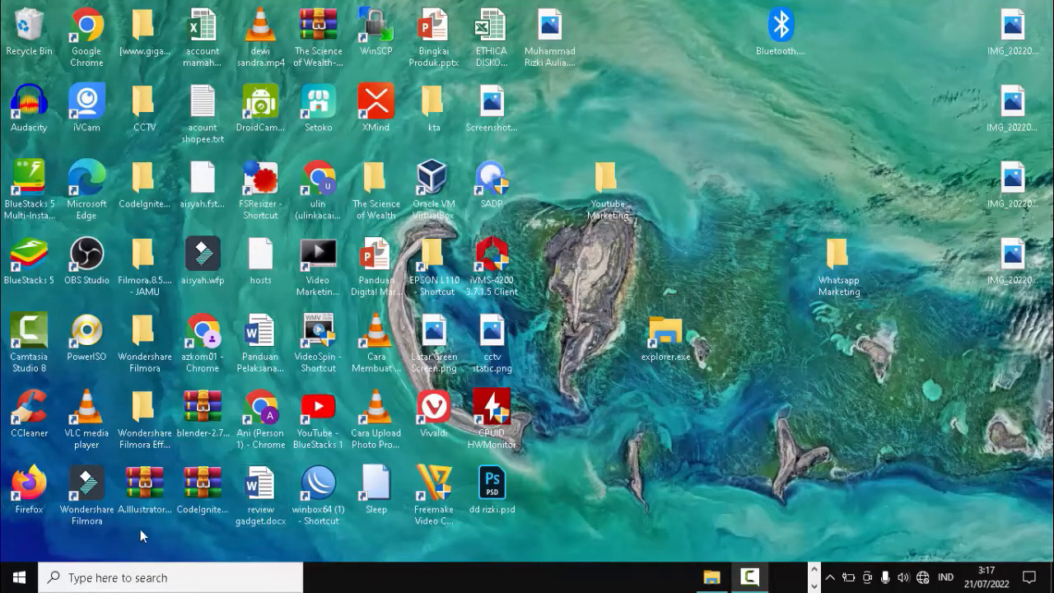
# Step: Find WinRAR through the Windows search, launch it to check that it is installed, dismiss its notice and minimise it
pyautogui.click(144, 577)
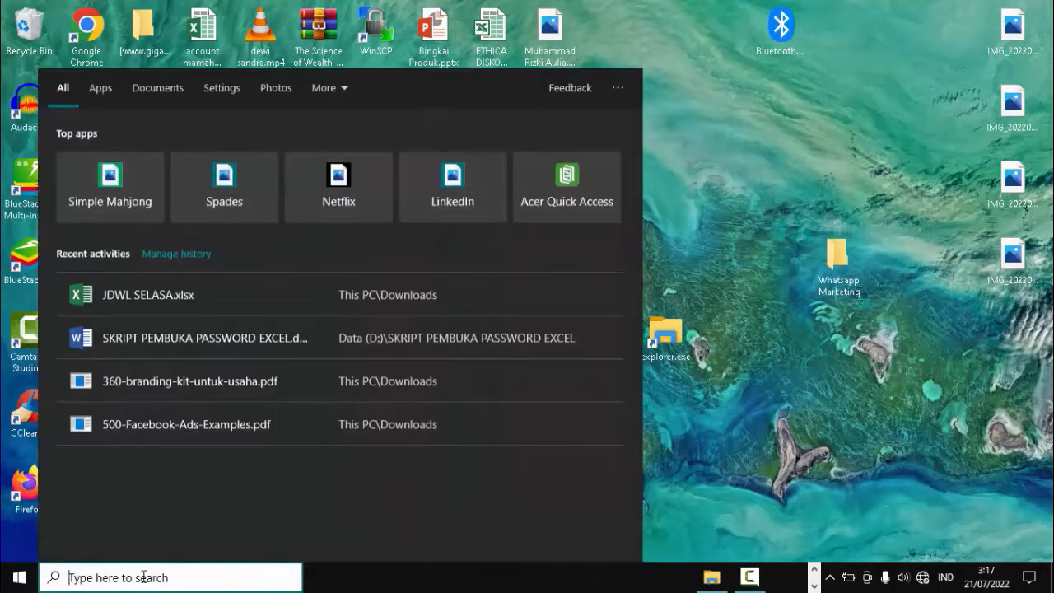
pyautogui.write('win')
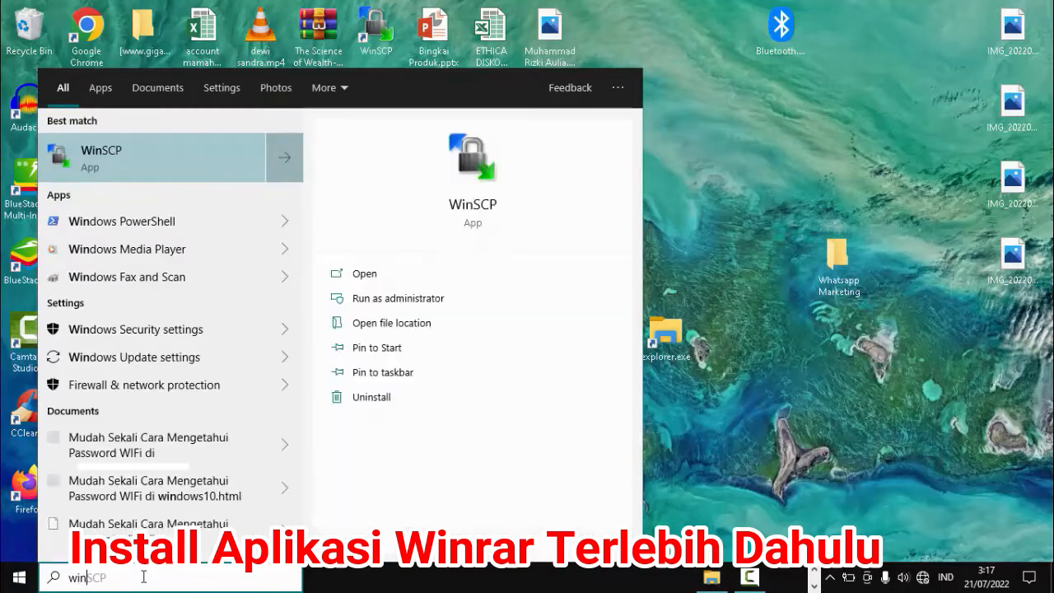
pyautogui.write('r')
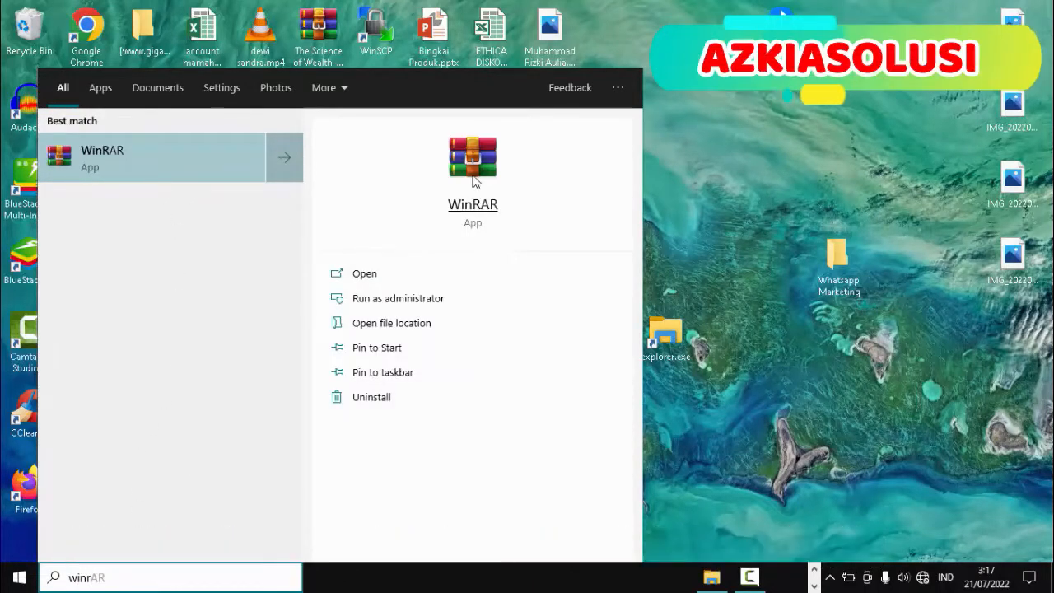
pyautogui.click(465, 205)
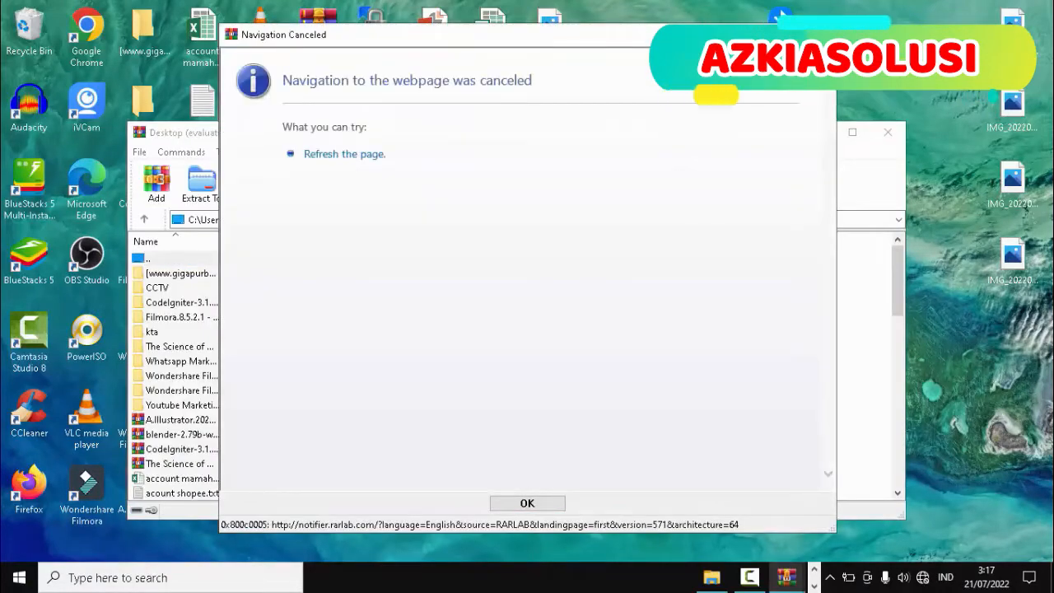
pyautogui.click(527, 503)
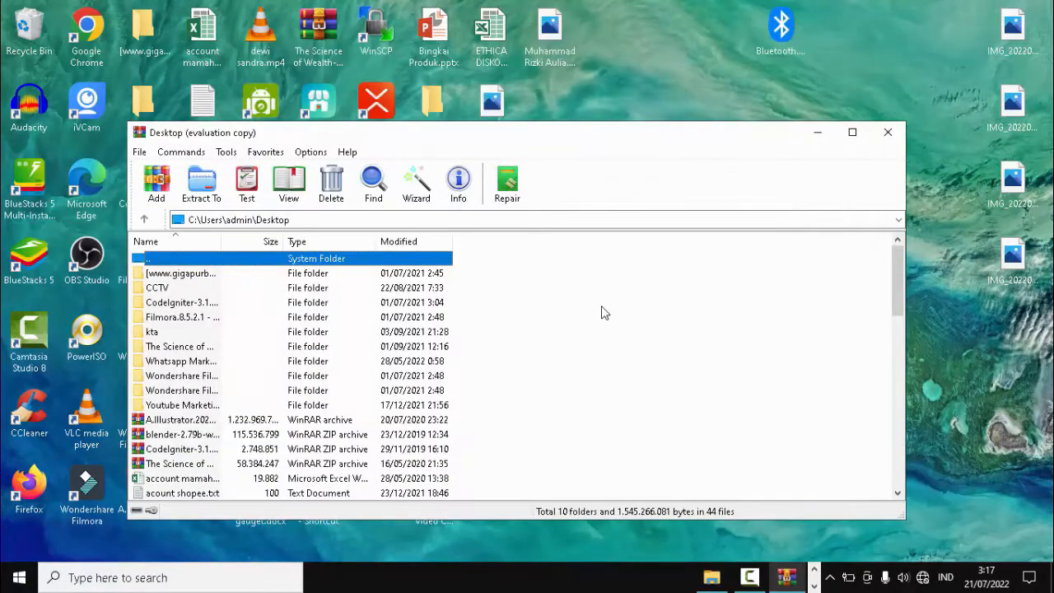
pyautogui.click(812, 139)
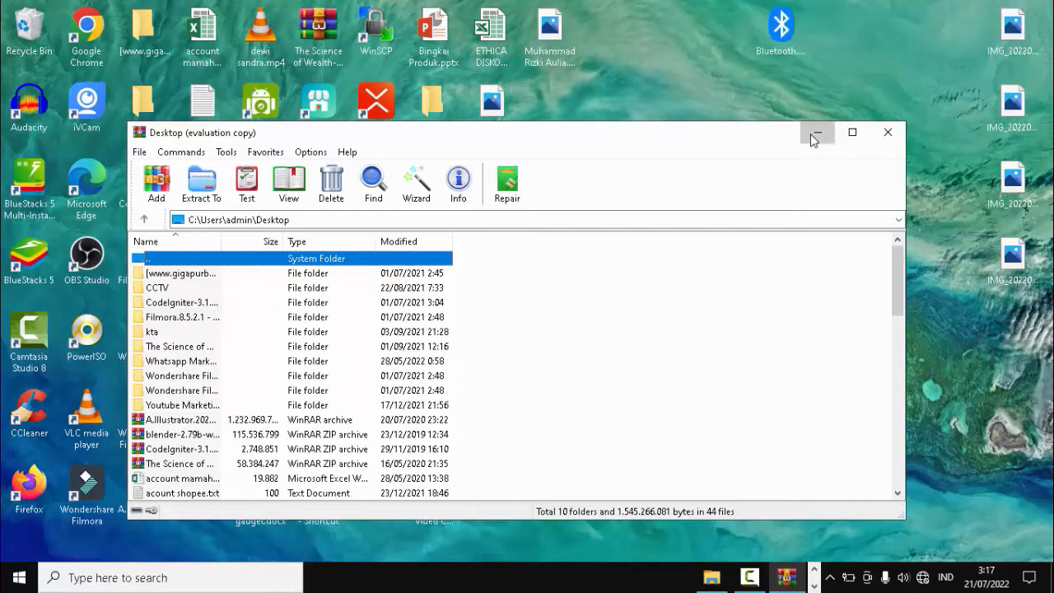
# Step: Switch to File Explorer, open the Downloads folder and select JDWL SELASA - Copy.xlsx
pyautogui.click(712, 576)
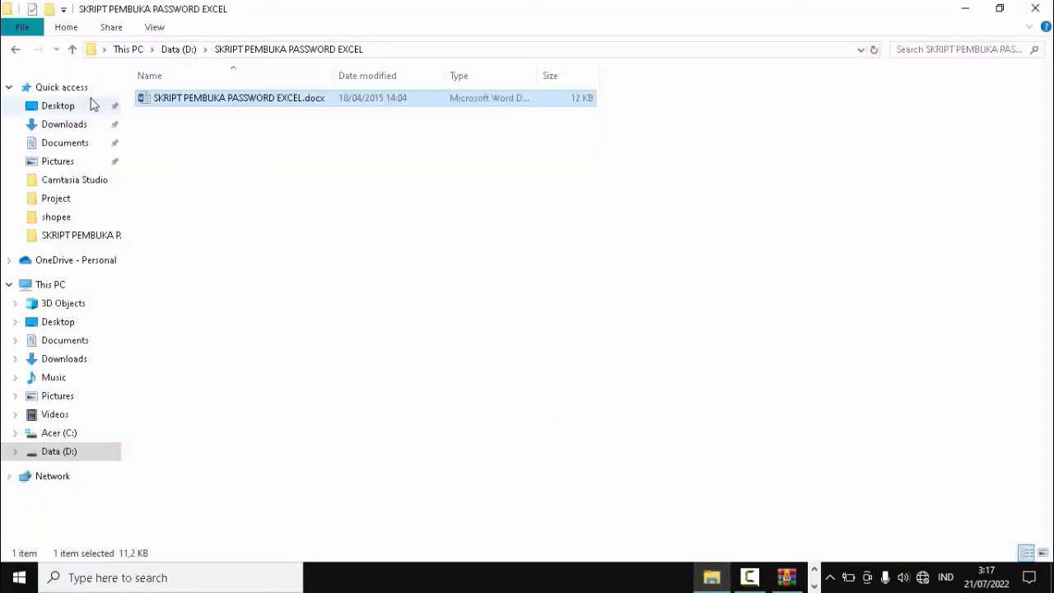
pyautogui.click(74, 123)
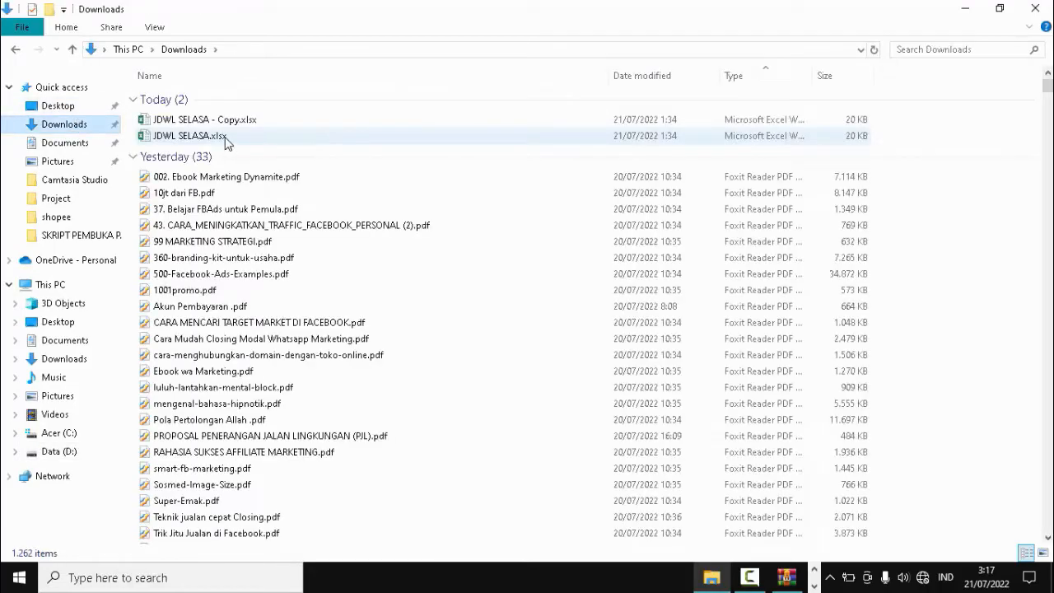
pyautogui.click(231, 123)
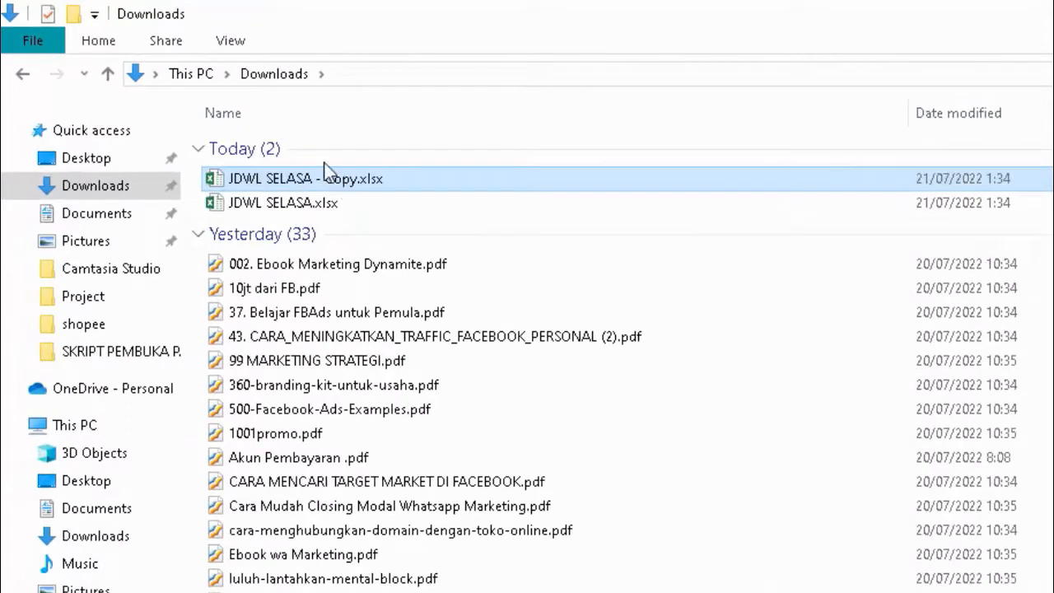
# Step: Hide the file name extensions in the Downloads folder and show them again
pyautogui.click(231, 43)
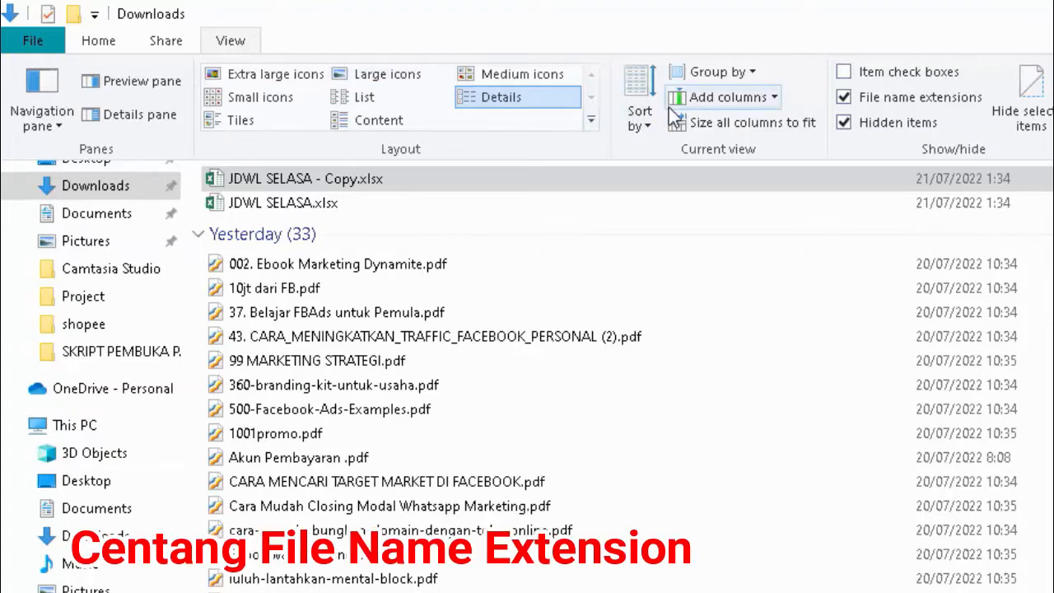
pyautogui.click(233, 43)
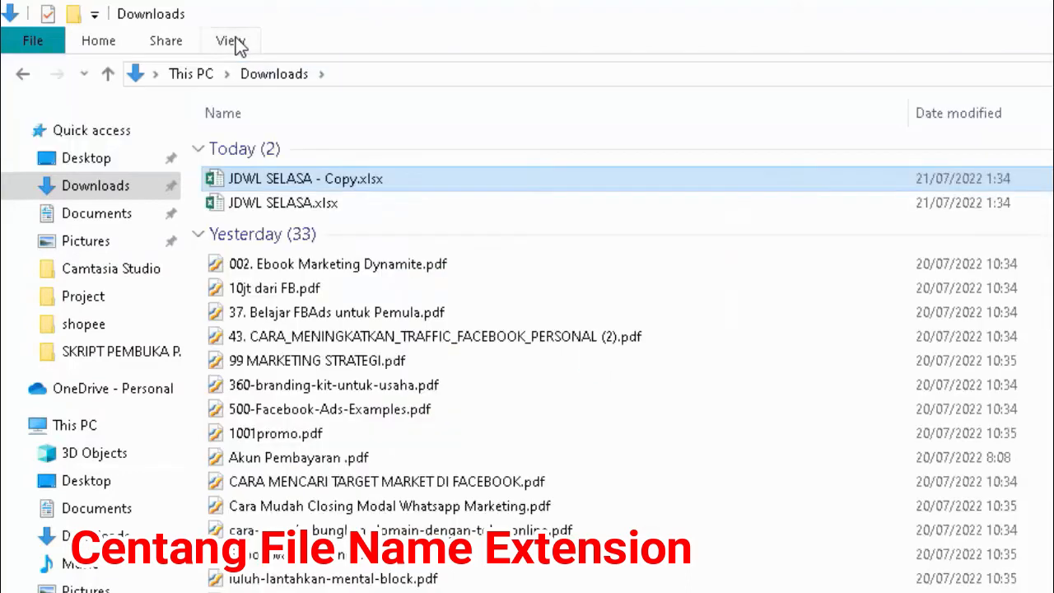
pyautogui.click(233, 43)
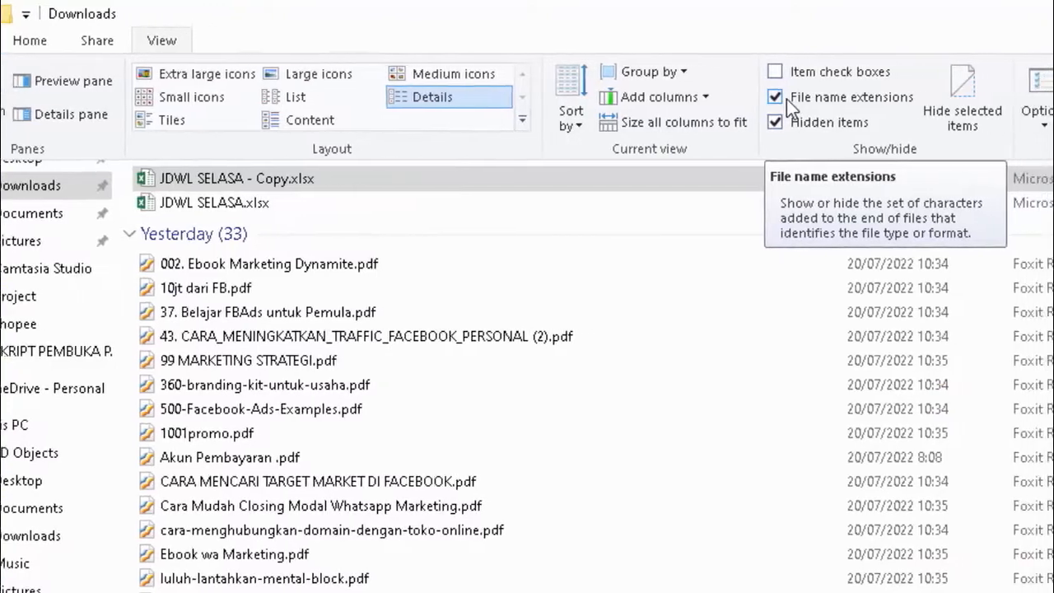
pyautogui.click(787, 99)
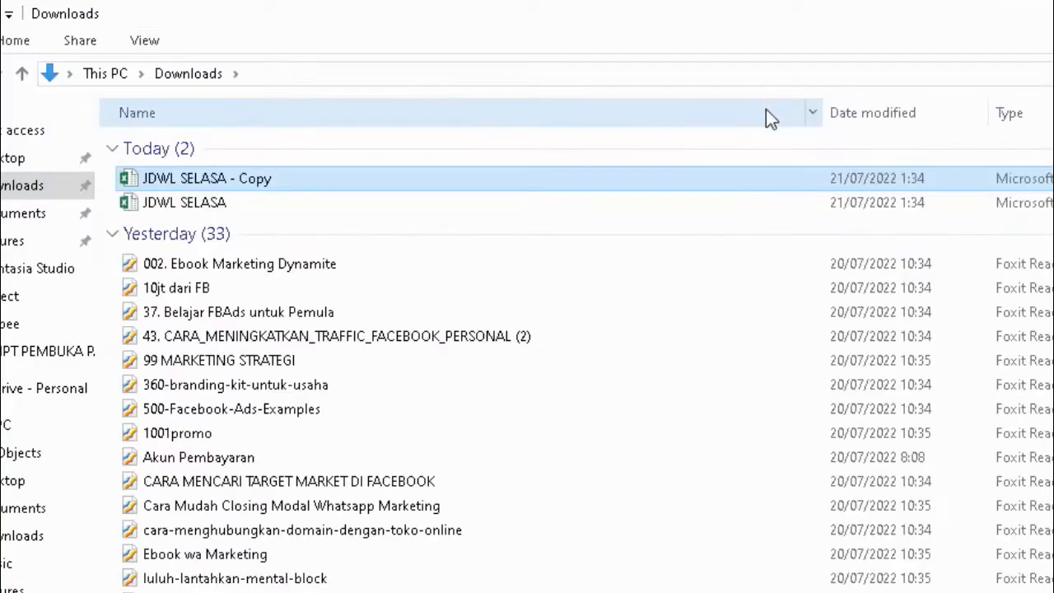
pyautogui.click(145, 41)
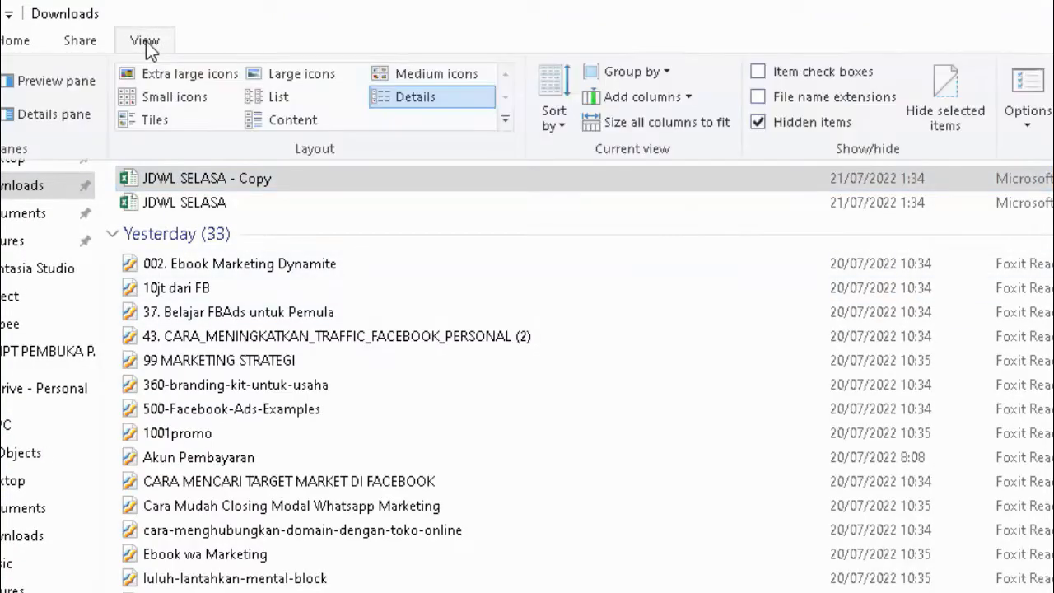
pyautogui.click(783, 100)
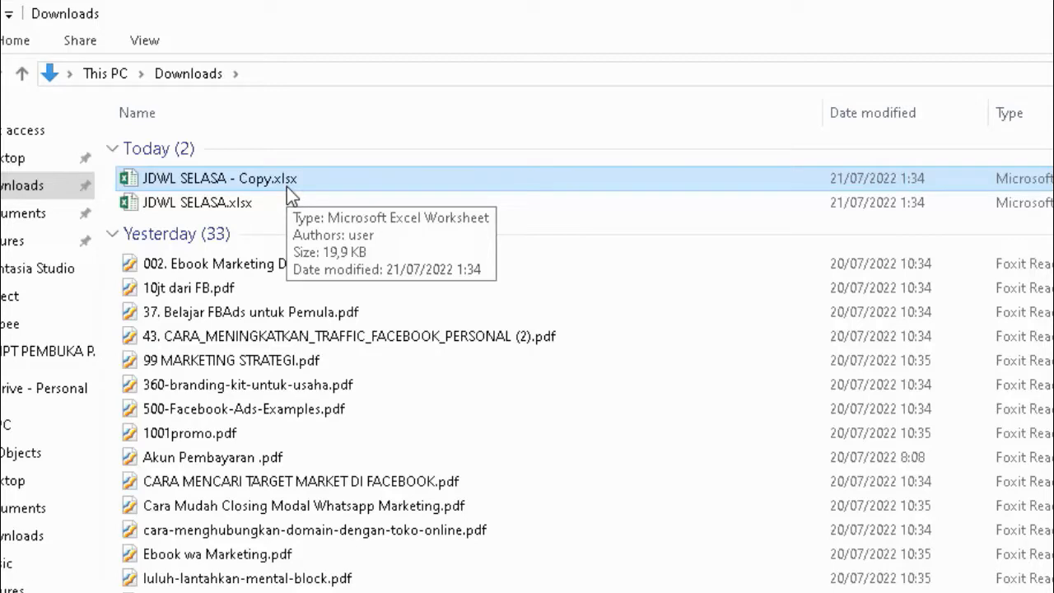
# Step: Rename JDWL SELASA - Copy.xlsx to JDWL SELASA - Copy.zip and accept the extension change
pyautogui.rightClick(209, 179)
pyautogui.click(247, 592)
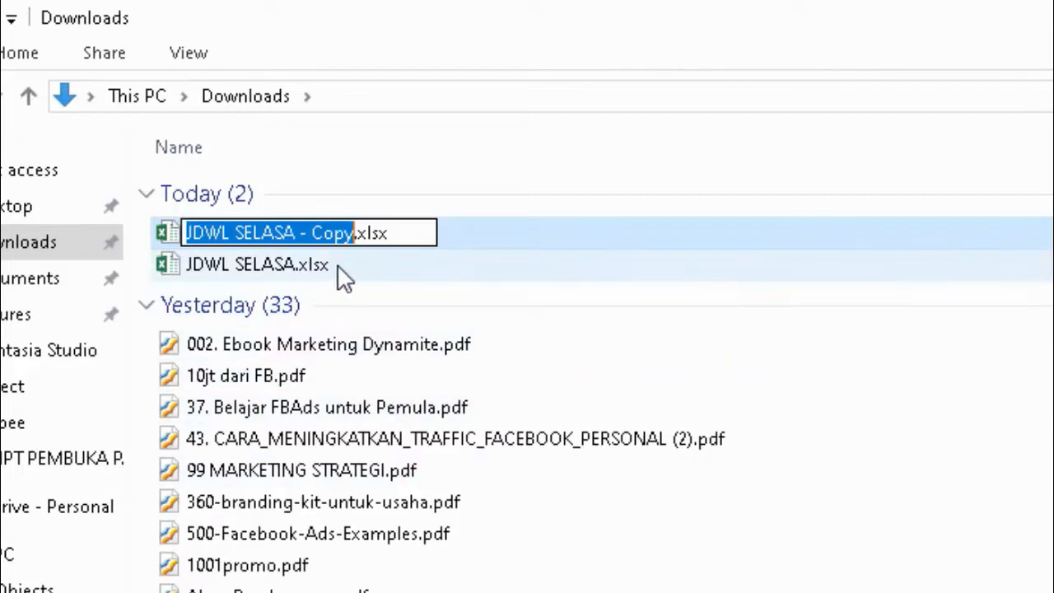
pyautogui.click(401, 238)
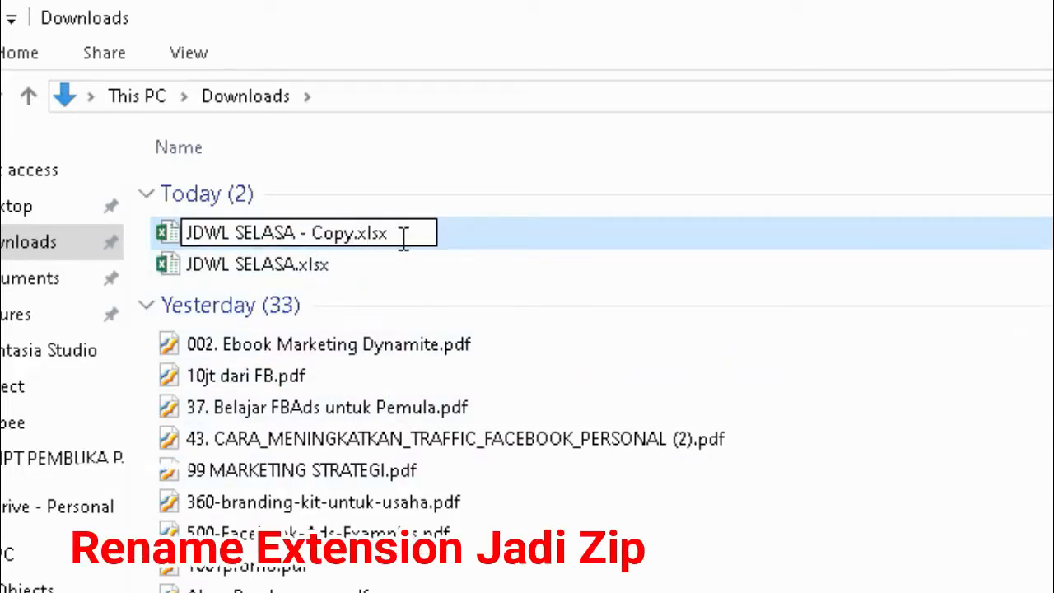
pyautogui.press('BackSpace')
pyautogui.press('BackSpace')
pyautogui.press('BackSpace')
pyautogui.press('BackSpace')
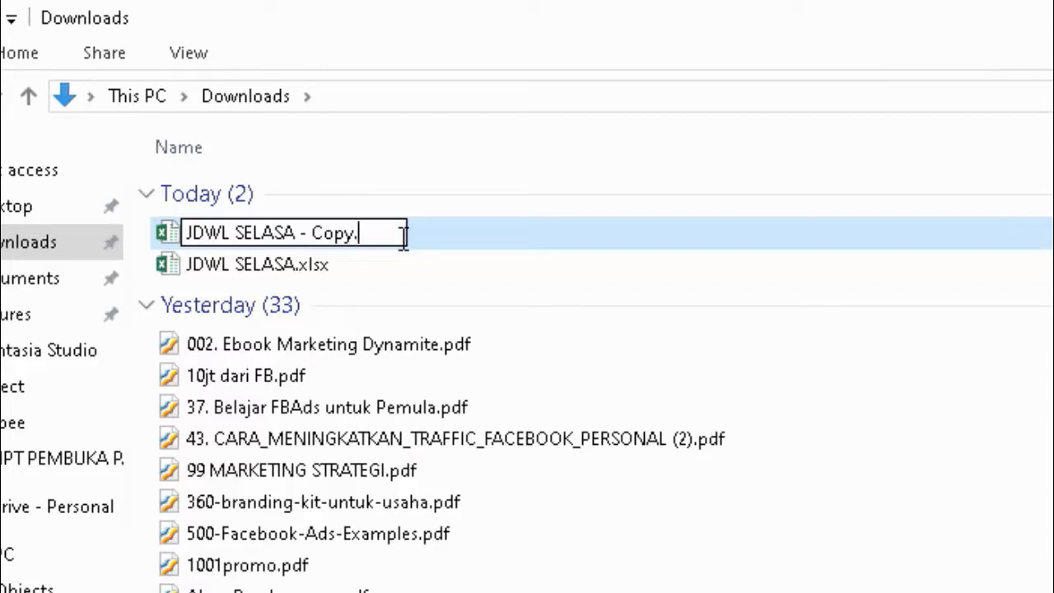
pyautogui.write('zip')
pyautogui.press('Return')
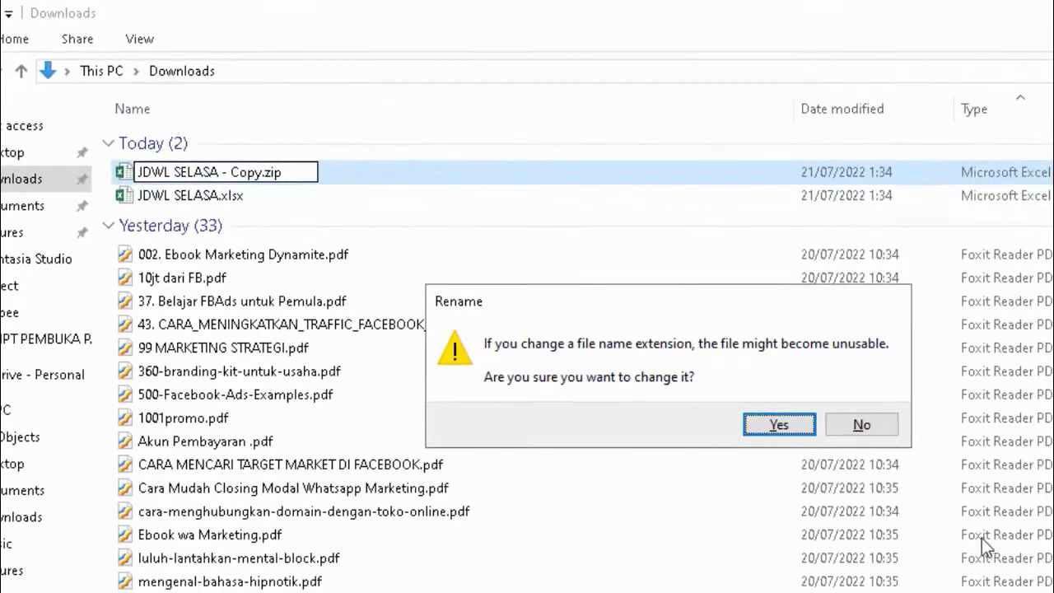
pyautogui.click(782, 423)
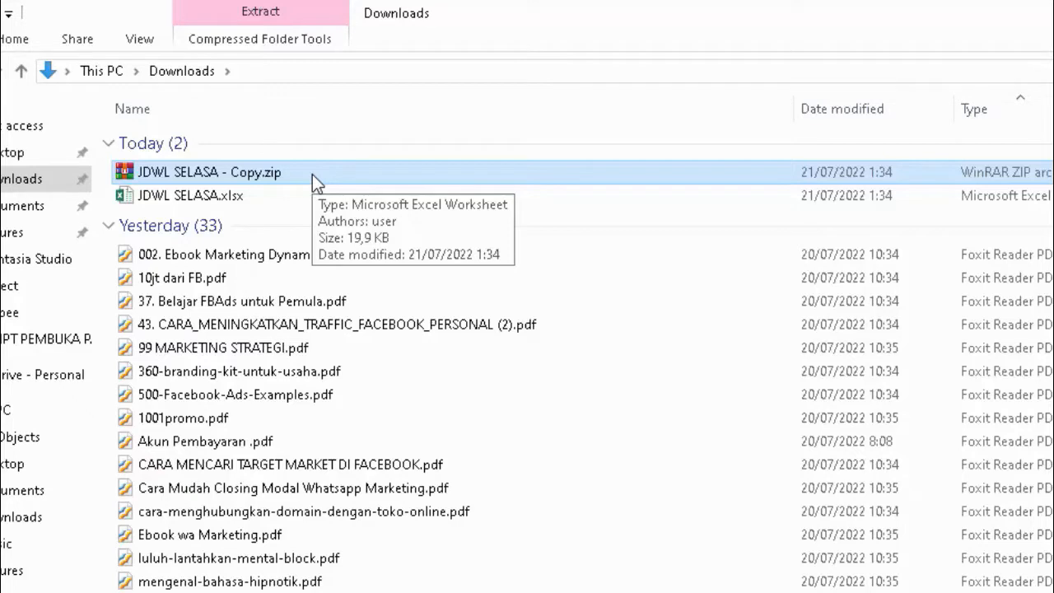
# Step: Open JDWL SELASA - Copy.zip in WinRAR and extract it to the JDWL SELASA - Copy folder in Downloads
pyautogui.doubleClick(256, 174)
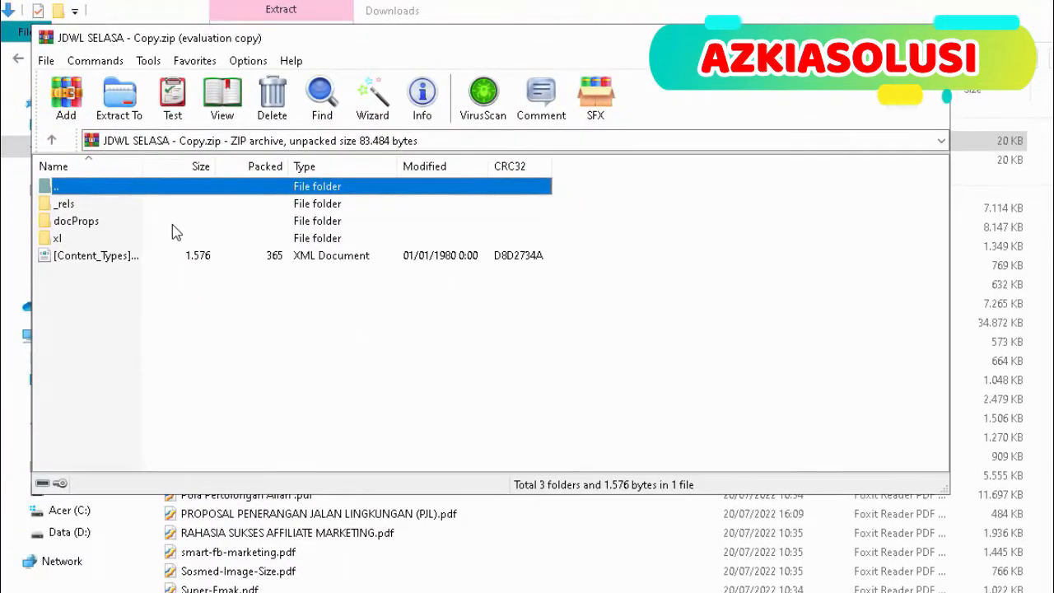
pyautogui.click(119, 103)
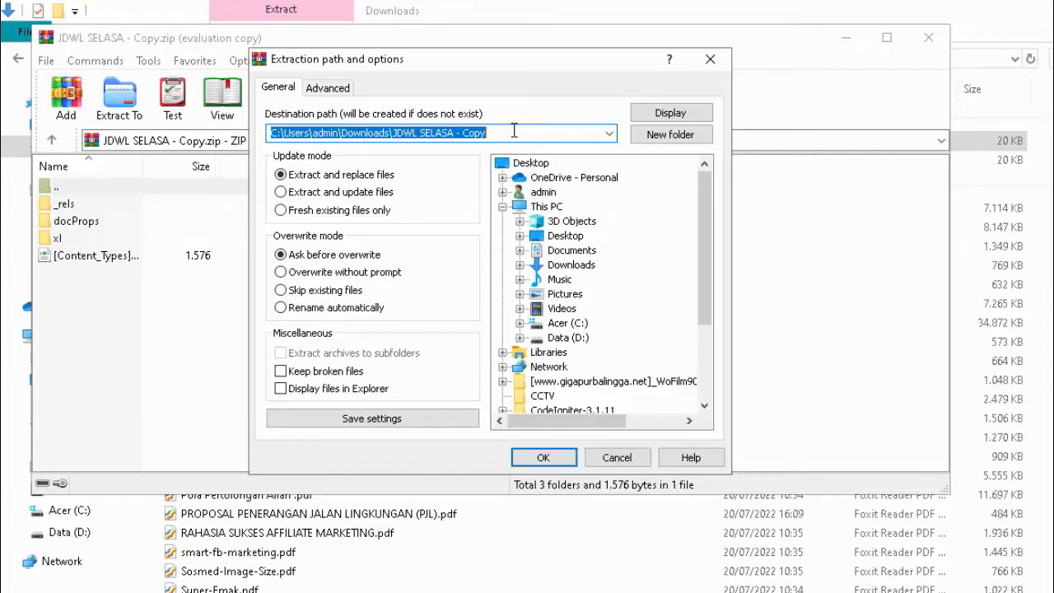
pyautogui.click(546, 458)
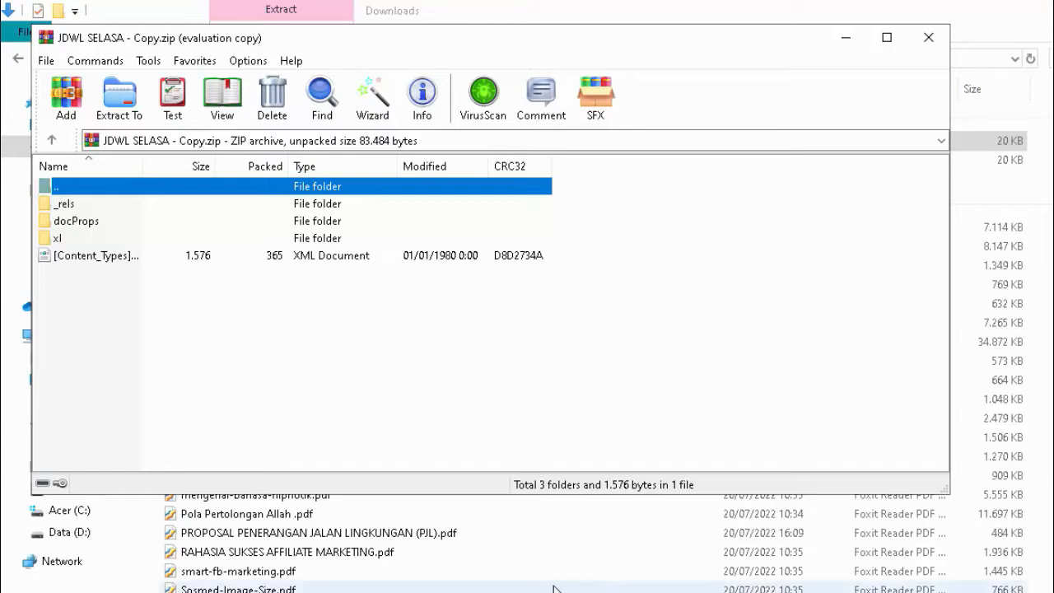
# Step: Return to the Downloads folder and open xl\worksheets inside the extracted JDWL SELASA - Copy folder
pyautogui.click(1042, 411)
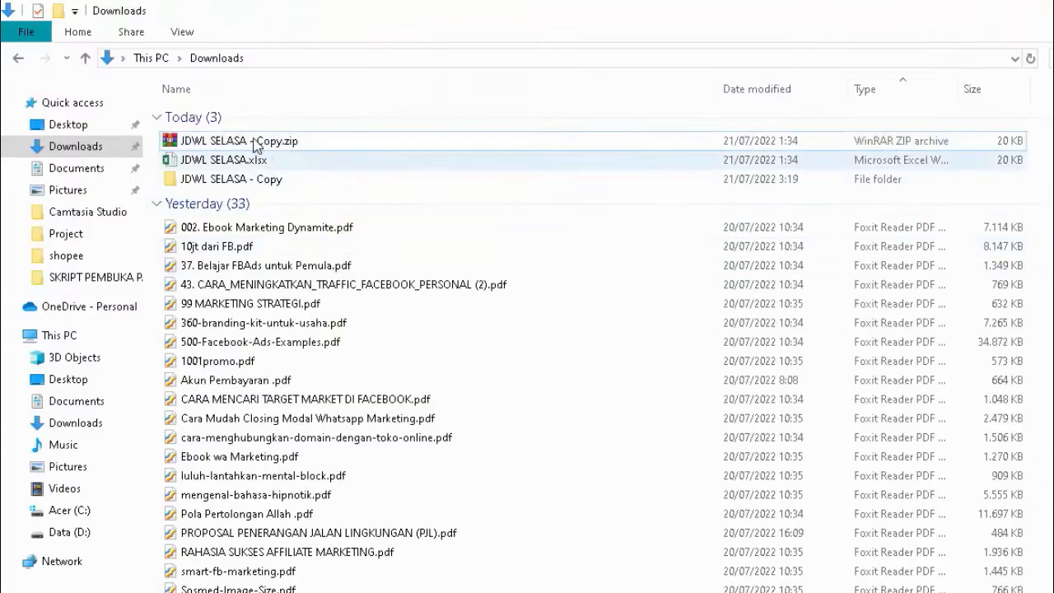
pyautogui.doubleClick(234, 182)
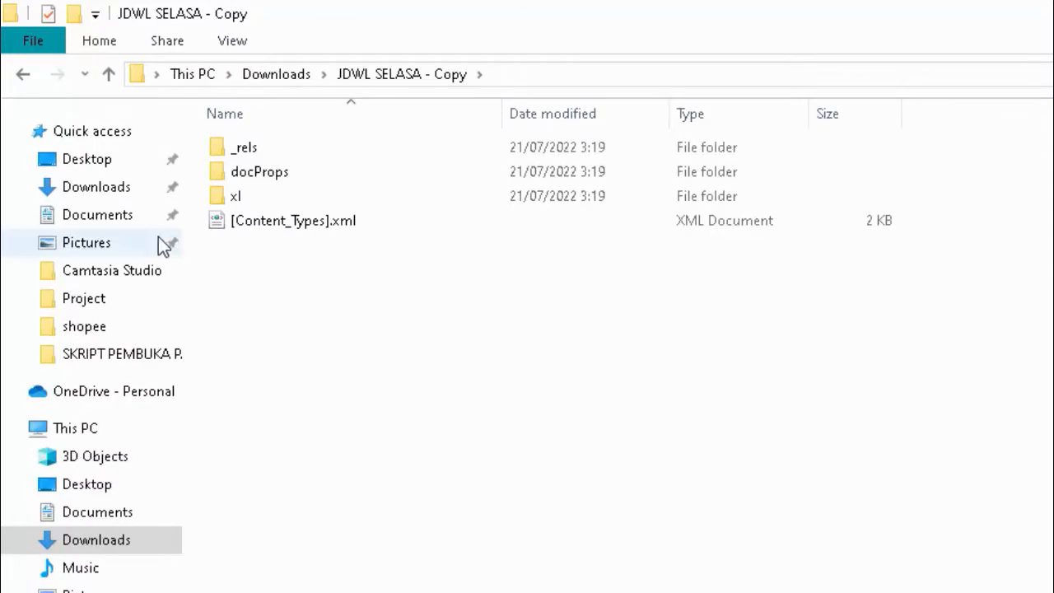
pyautogui.doubleClick(236, 198)
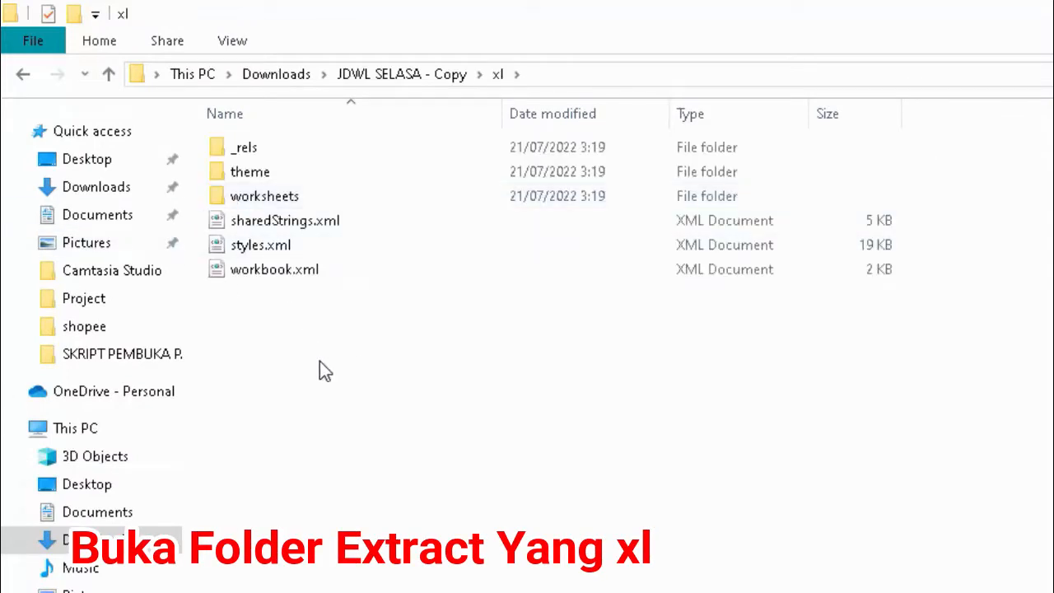
pyautogui.doubleClick(255, 200)
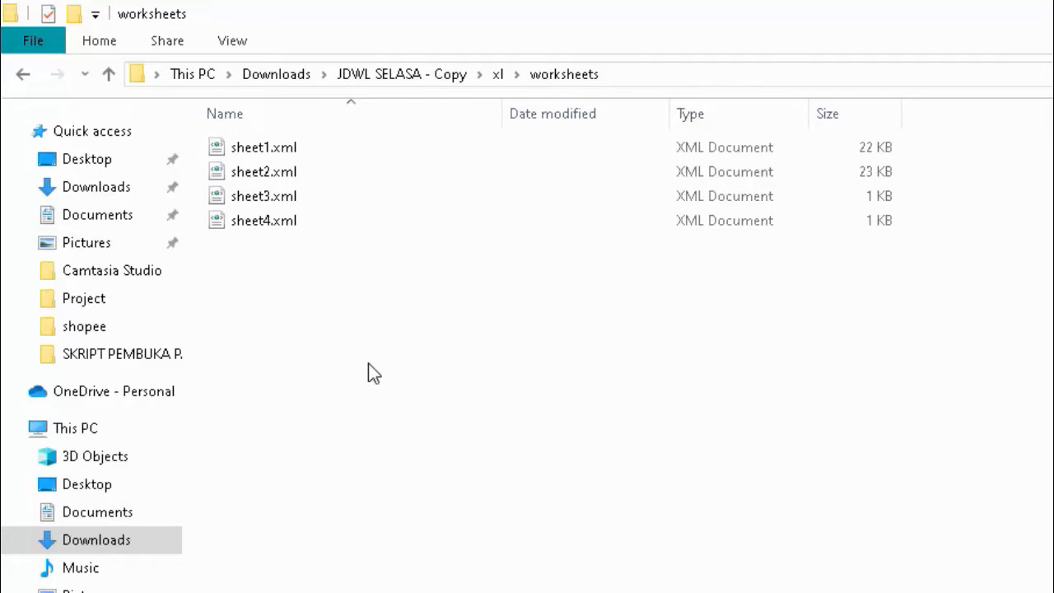
# Step: Open sheet1.xml in Notepad and turn on word wrap
pyautogui.click(278, 155)
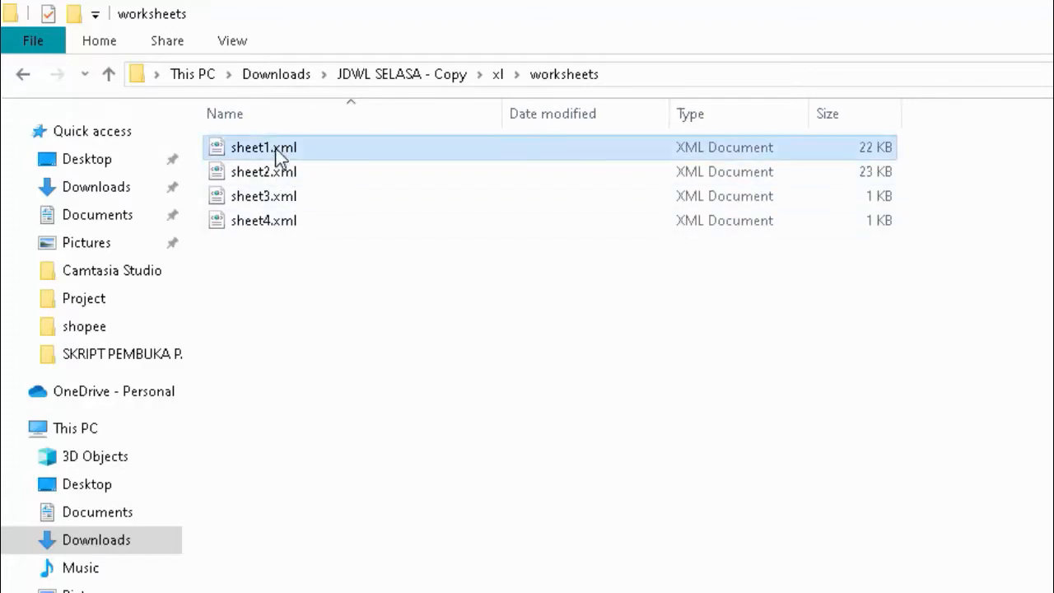
pyautogui.rightClick(280, 157)
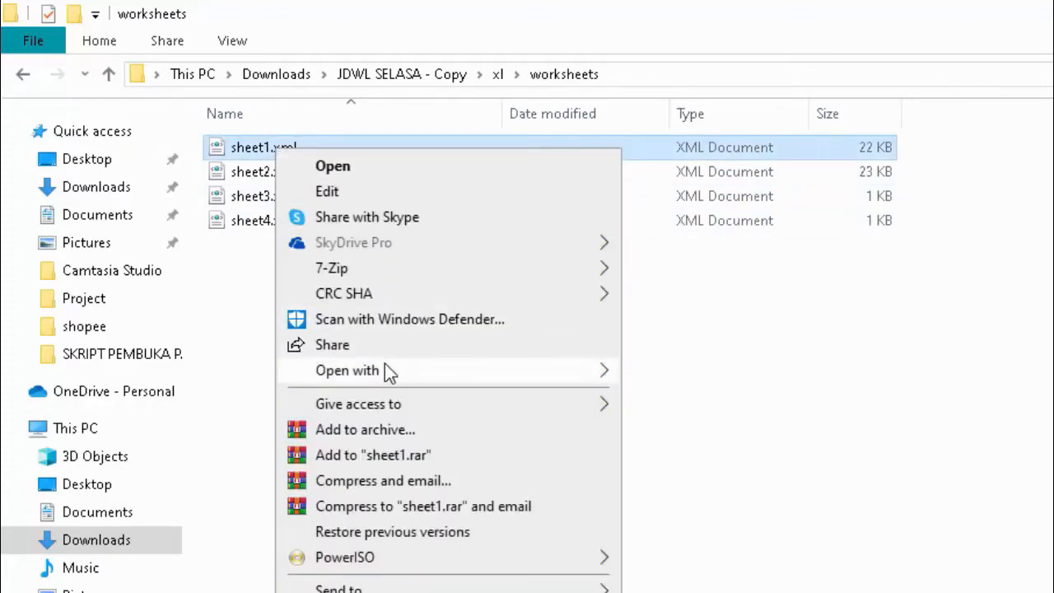
pyautogui.moveTo(385, 364)
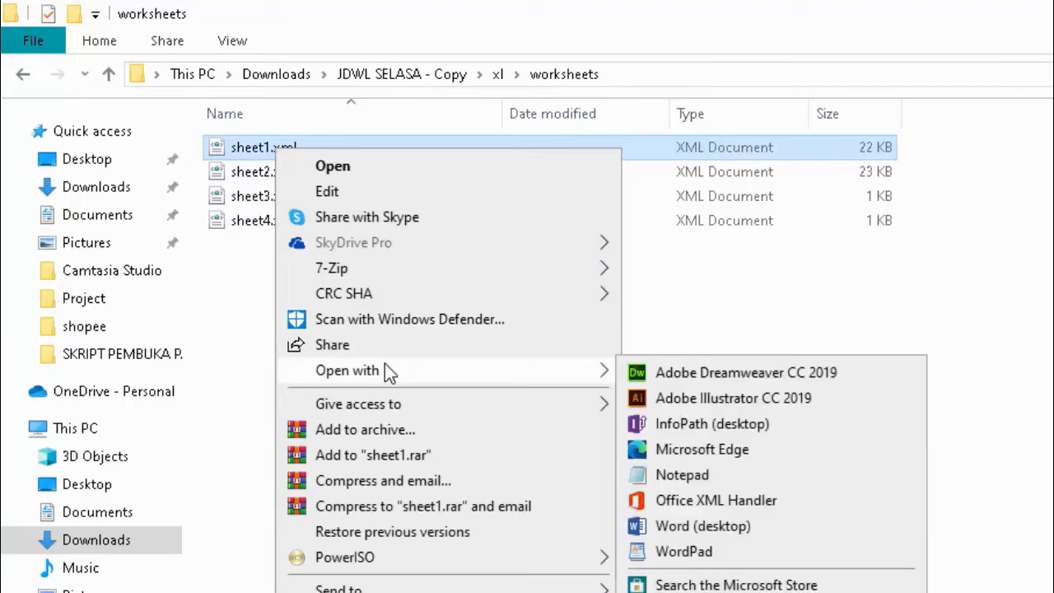
pyautogui.click(684, 475)
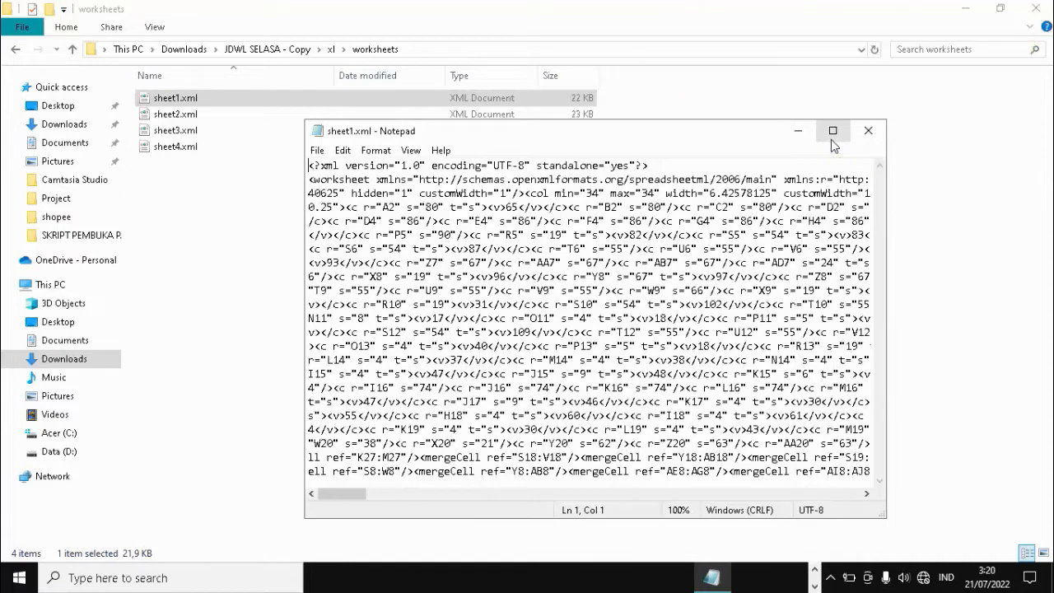
pyautogui.click(385, 154)
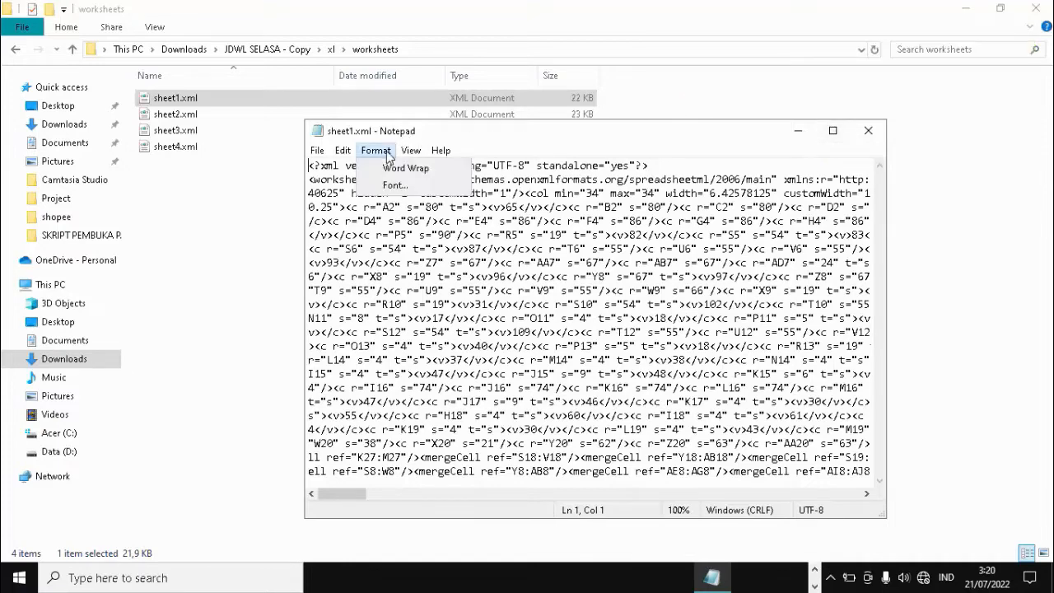
pyautogui.click(397, 168)
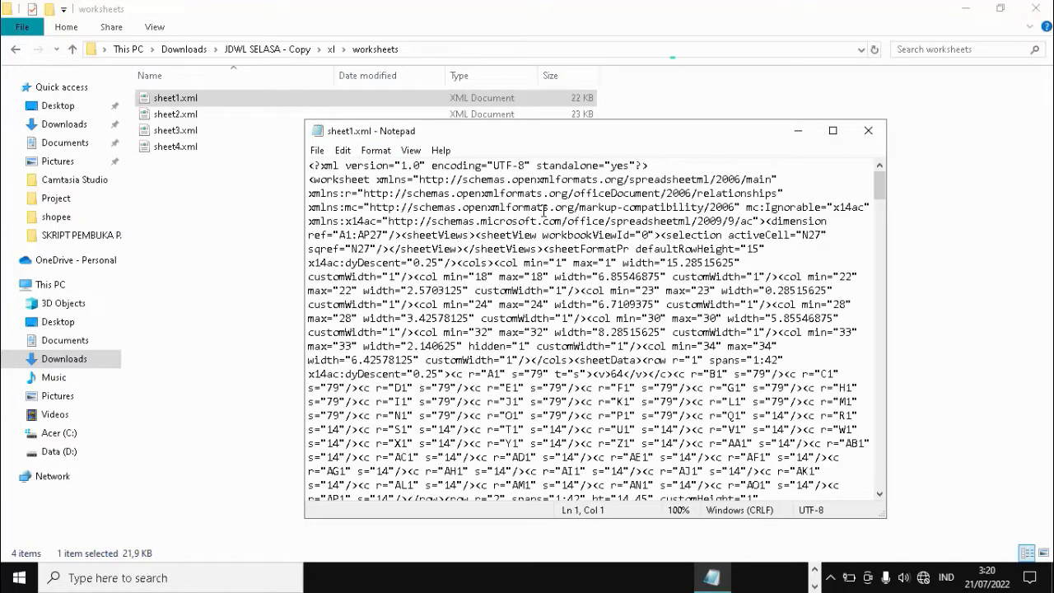
# Step: Search sheet1.xml for "Protection" and close the file
pyautogui.hotkey('ctrl', 'f')
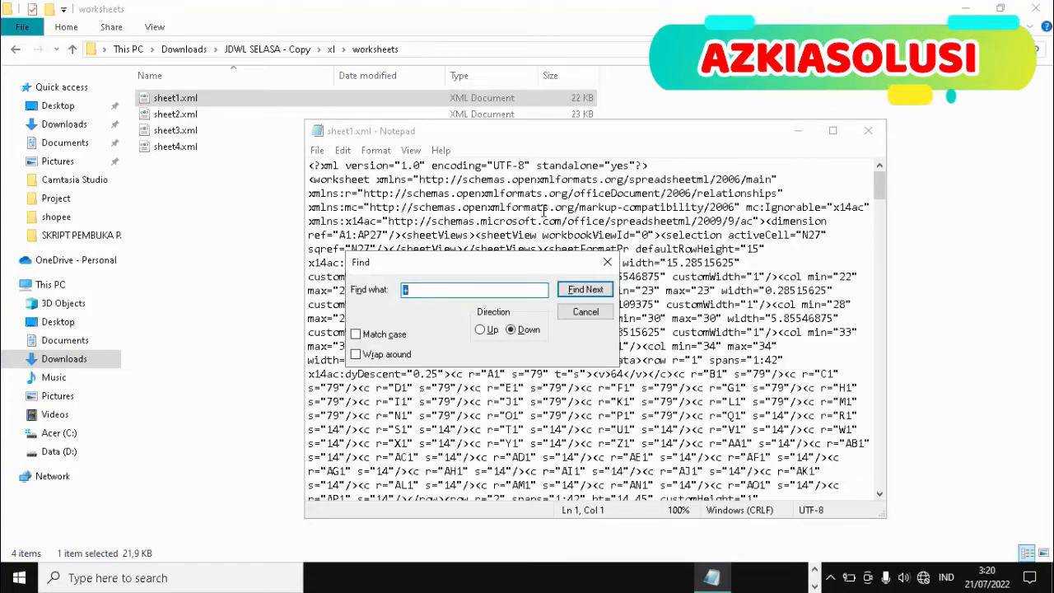
pyautogui.write('Prot')
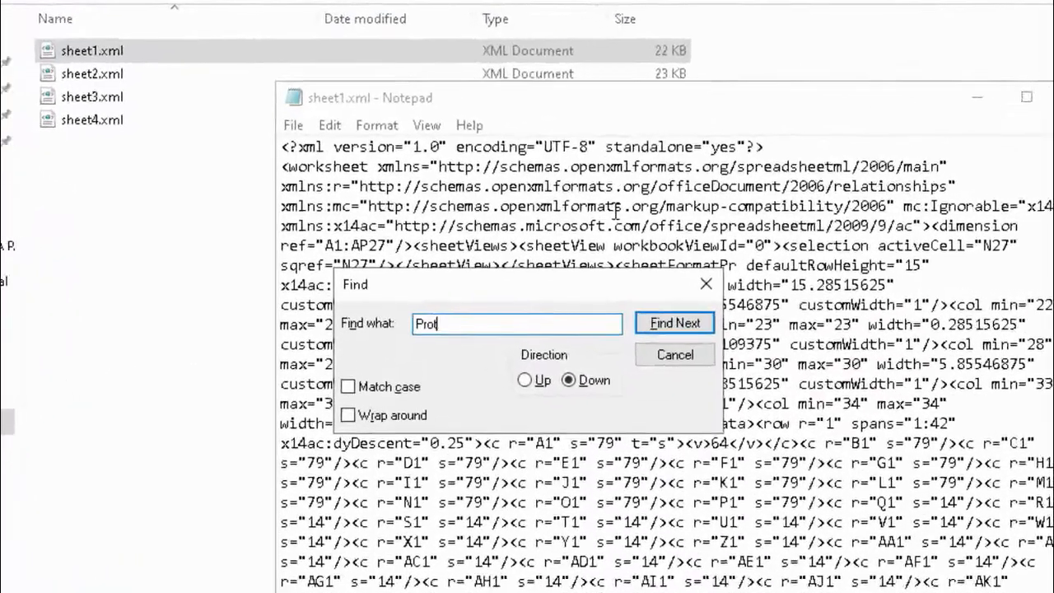
pyautogui.write('ection')
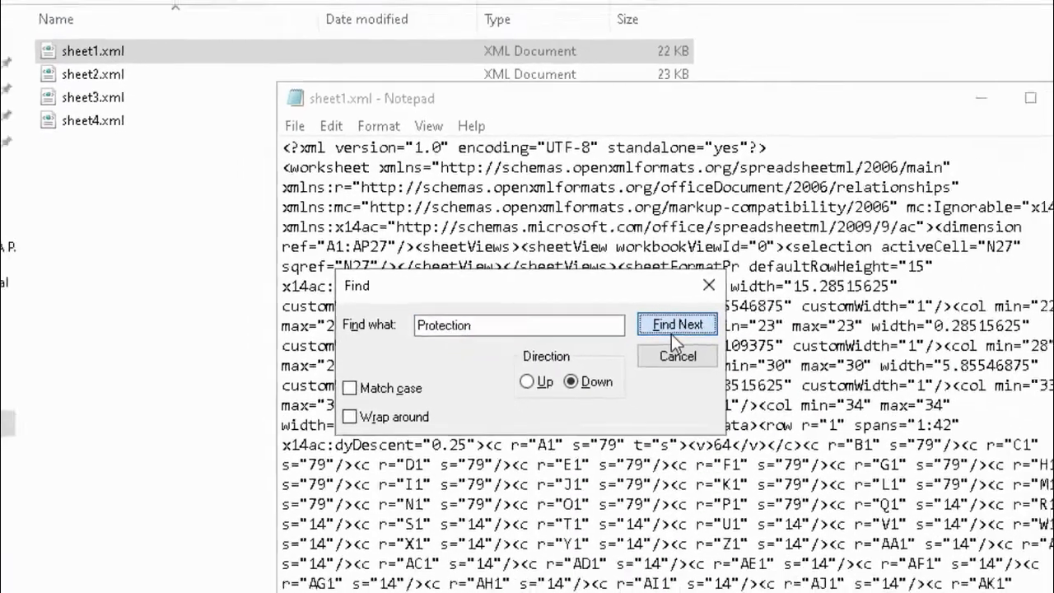
pyautogui.click(721, 352)
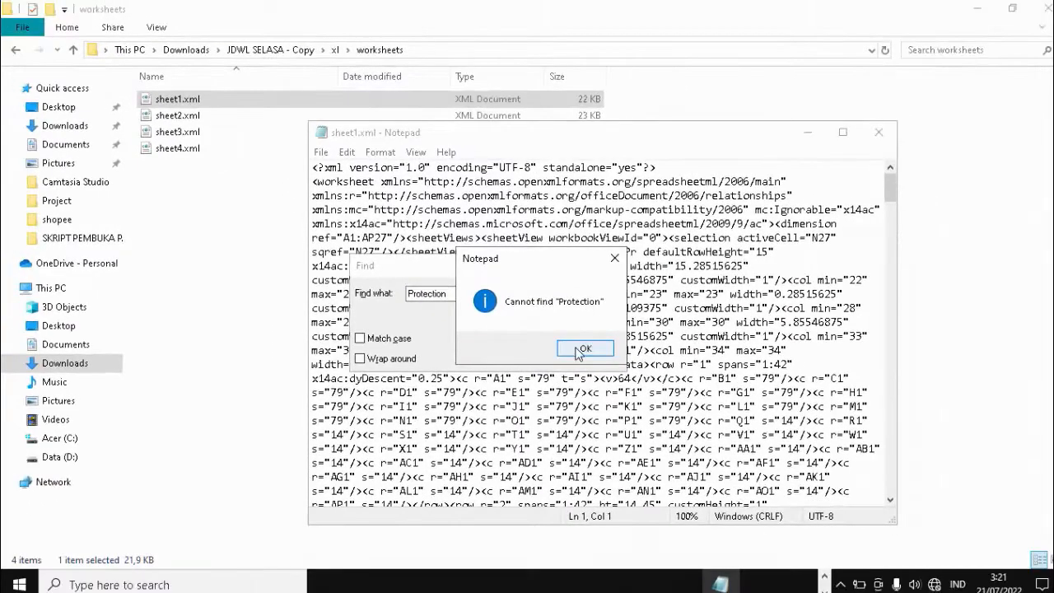
pyautogui.click(580, 350)
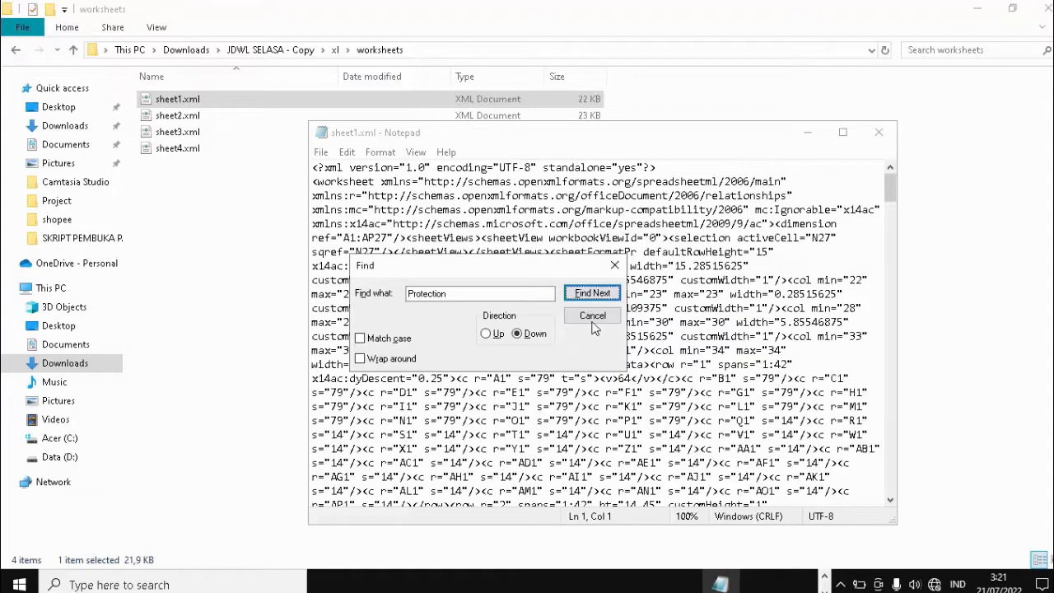
pyautogui.click(592, 317)
pyautogui.click(880, 132)
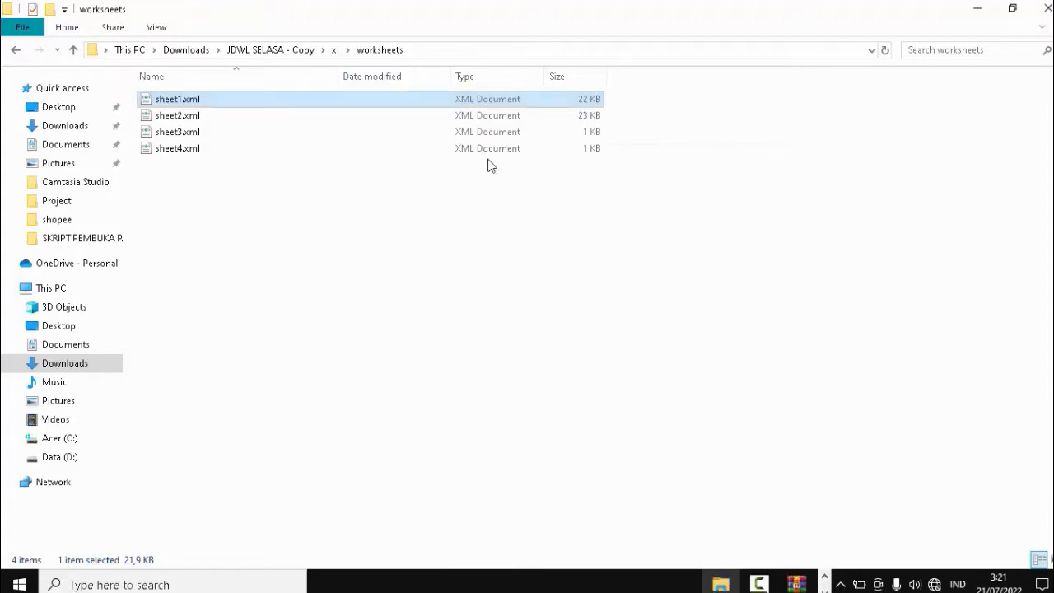
# Step: Open sheet2.xml from the worksheets folder in Notepad and turn off word wrap
pyautogui.click(182, 117)
pyautogui.rightClick(183, 117)
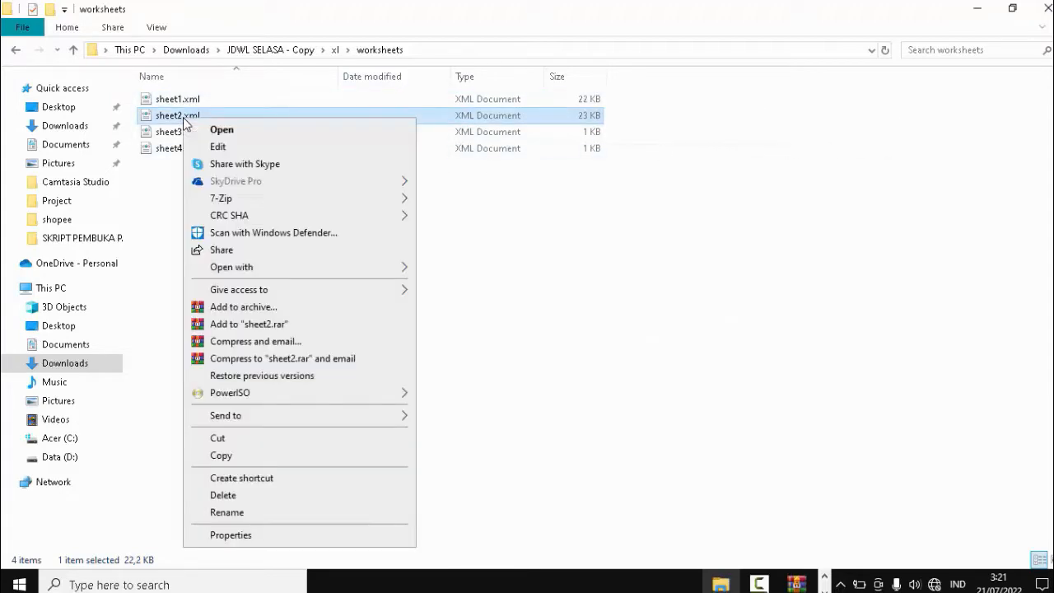
pyautogui.moveTo(258, 272)
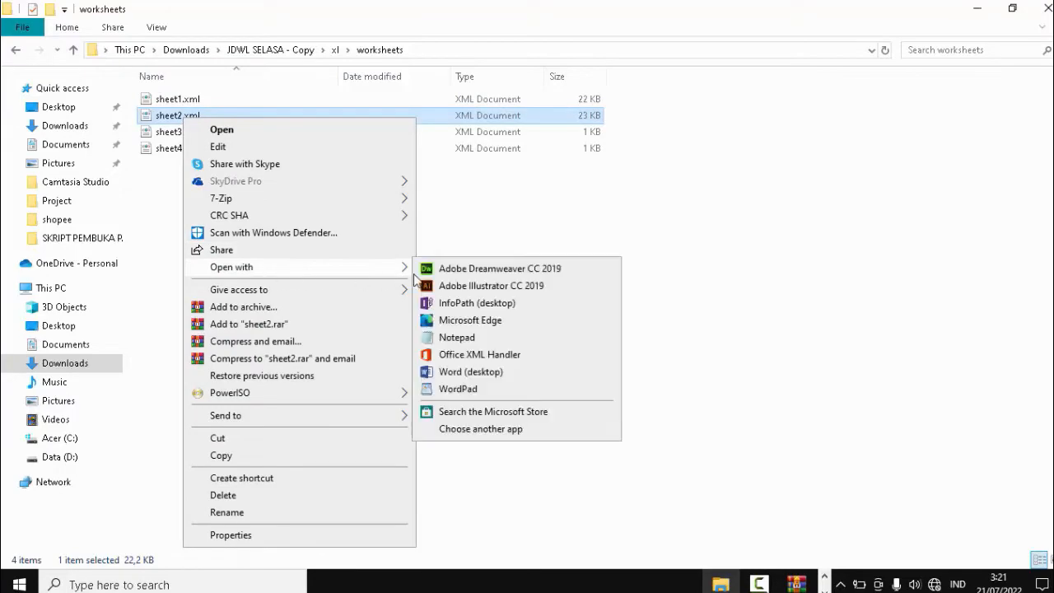
pyautogui.click(450, 338)
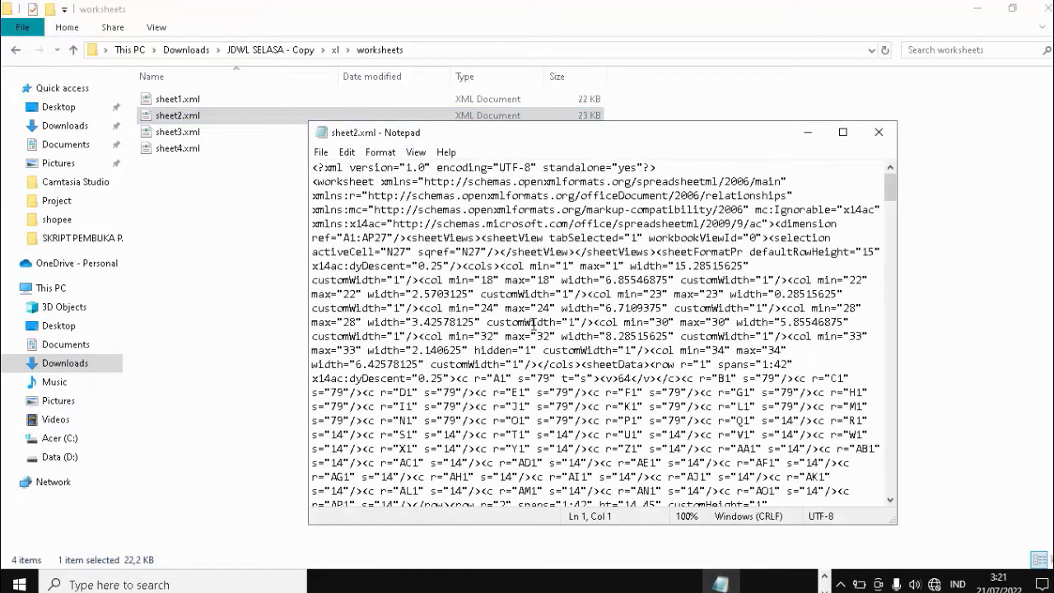
pyautogui.click(380, 153)
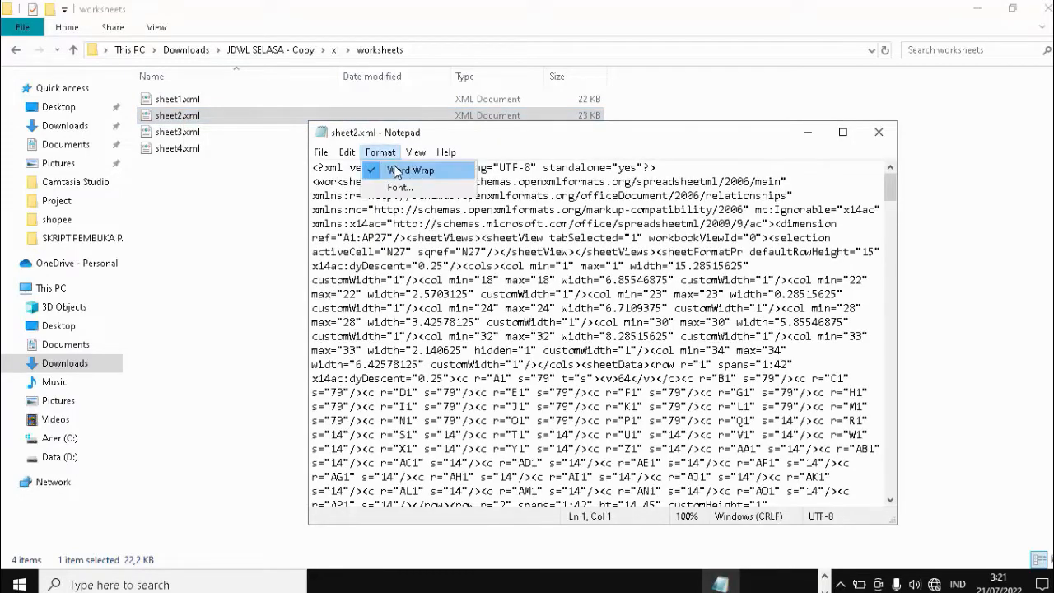
pyautogui.click(396, 170)
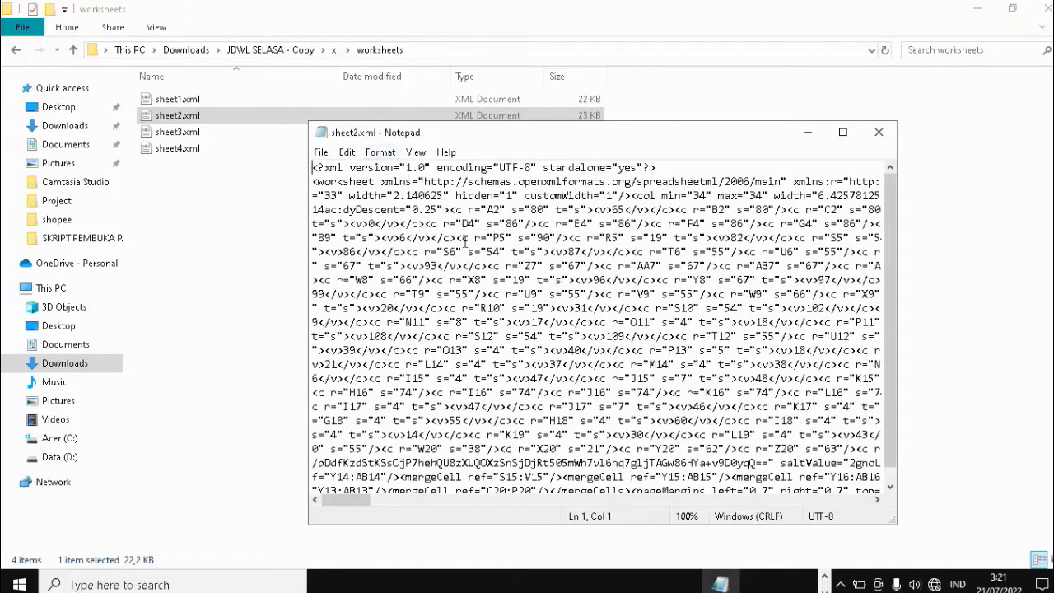
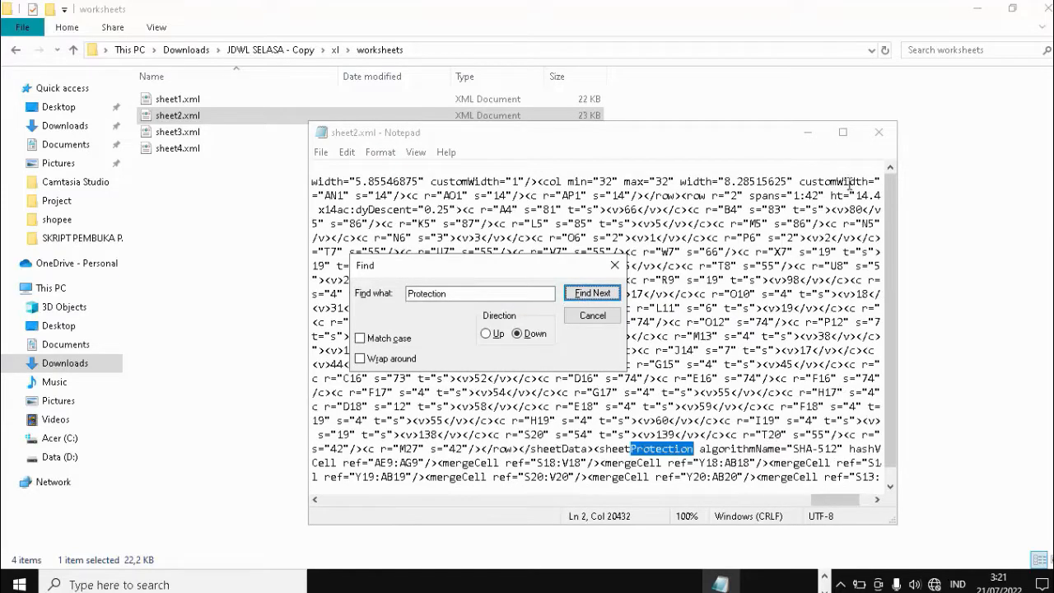
# Step: Locate "Protection" in sheet2.xml, maximize the window and place the cursor directly before the <sheetProtection tag
pyautogui.click(615, 264)
pyautogui.click(842, 133)
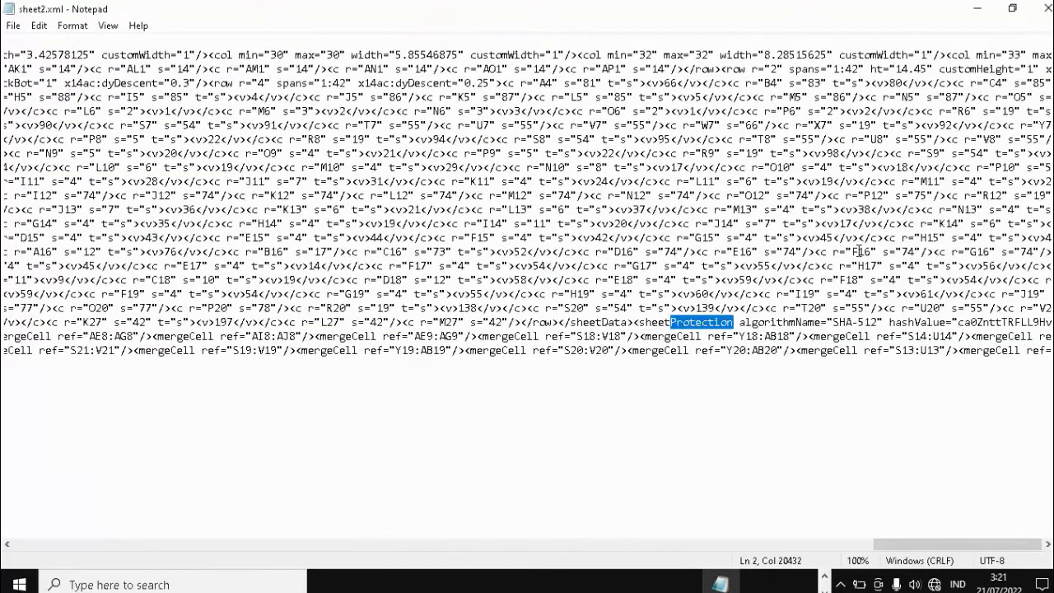
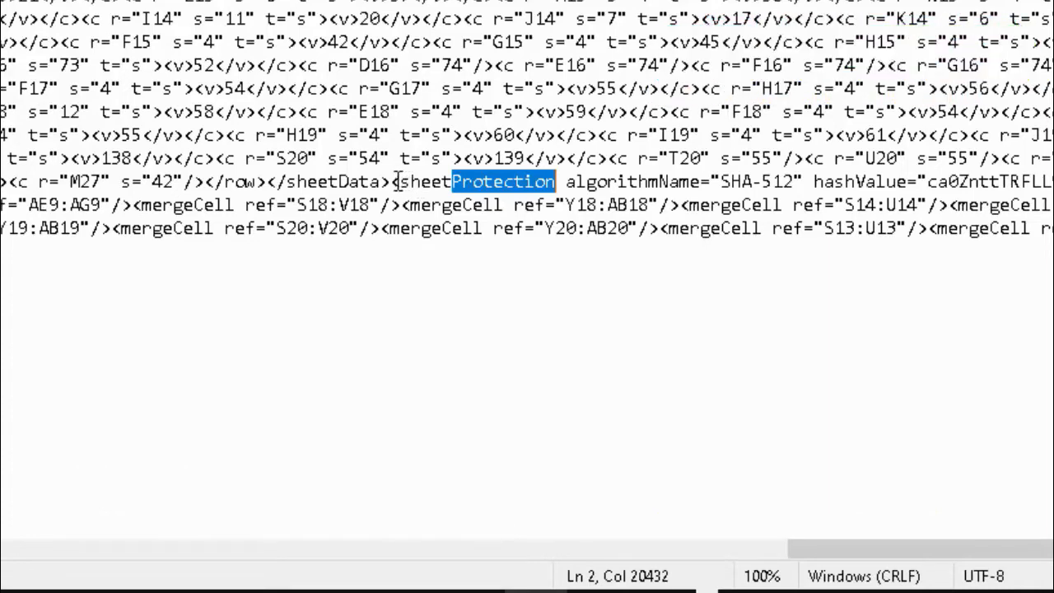
pyautogui.click(393, 181)
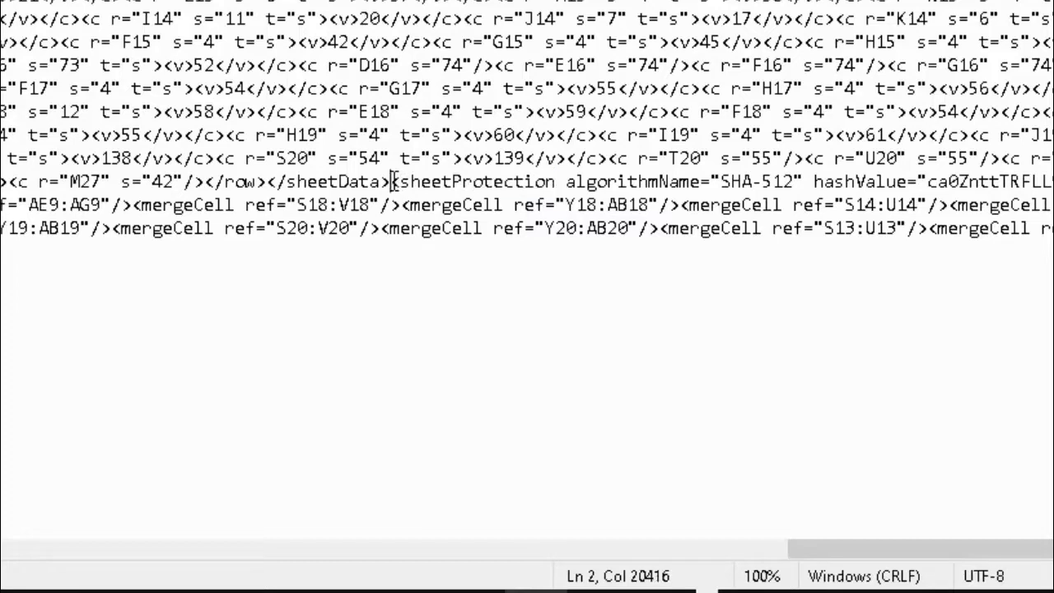
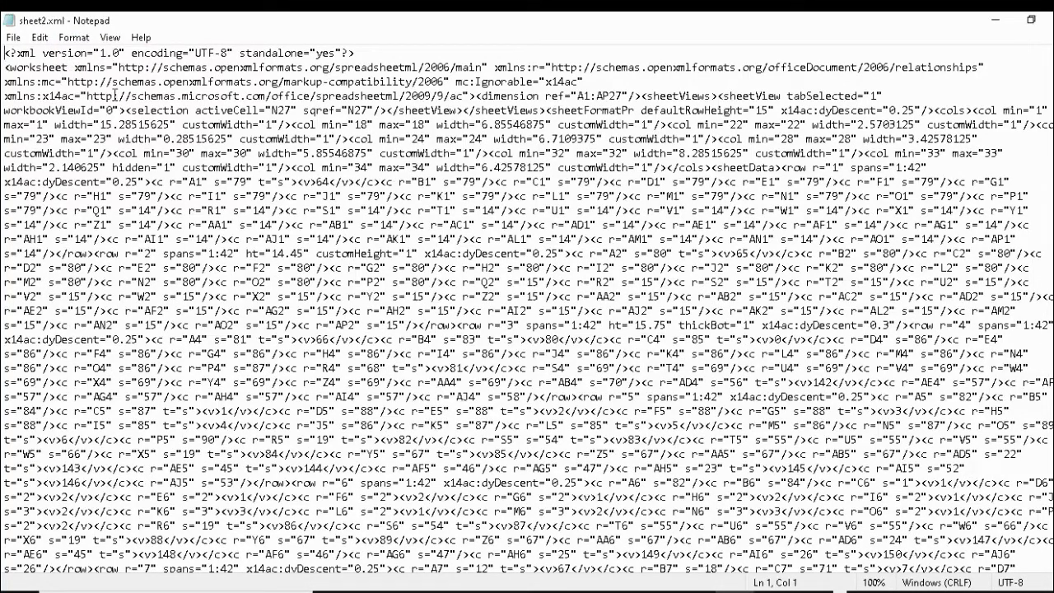
# Step: Find "Protection" in the word-wrapped sheet2.xml and delete the entire sheetProtection element between </sheetData> and <mergeCells
pyautogui.hotkey('ctrl', 'f')
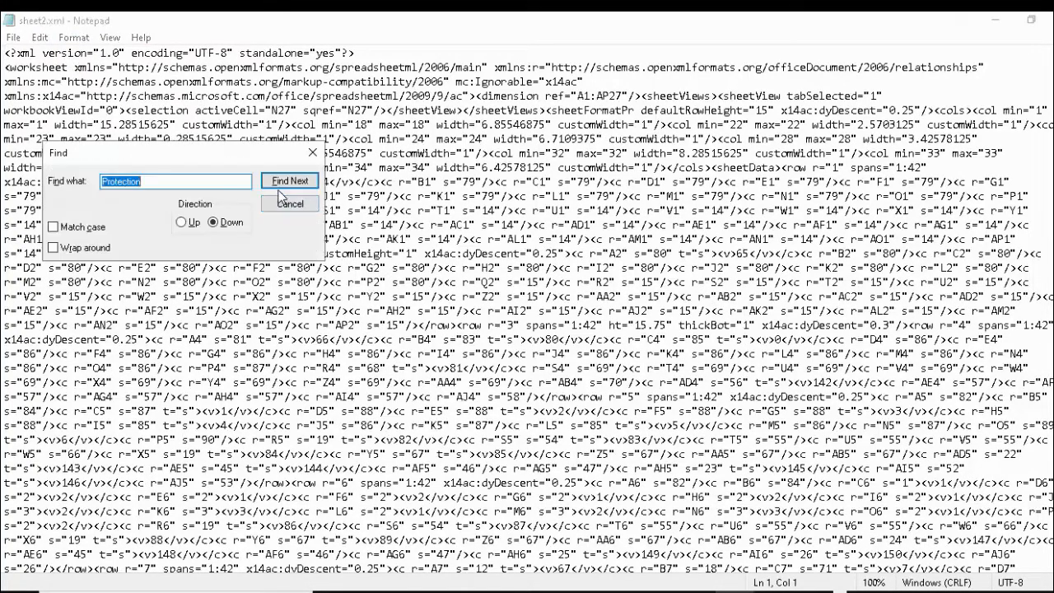
pyautogui.click(289, 181)
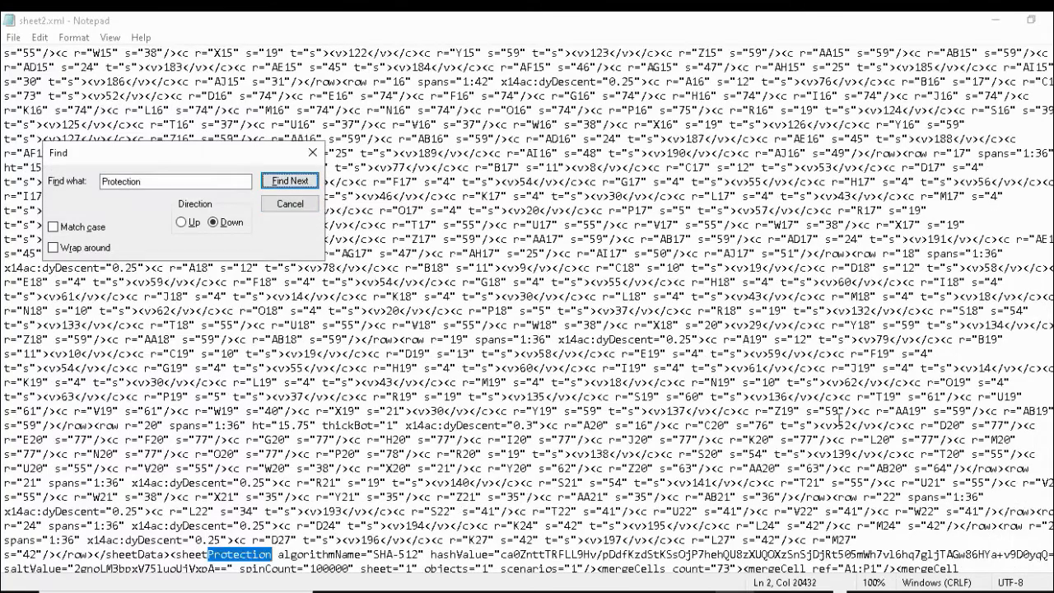
pyautogui.scroll(-5, 838, 420)
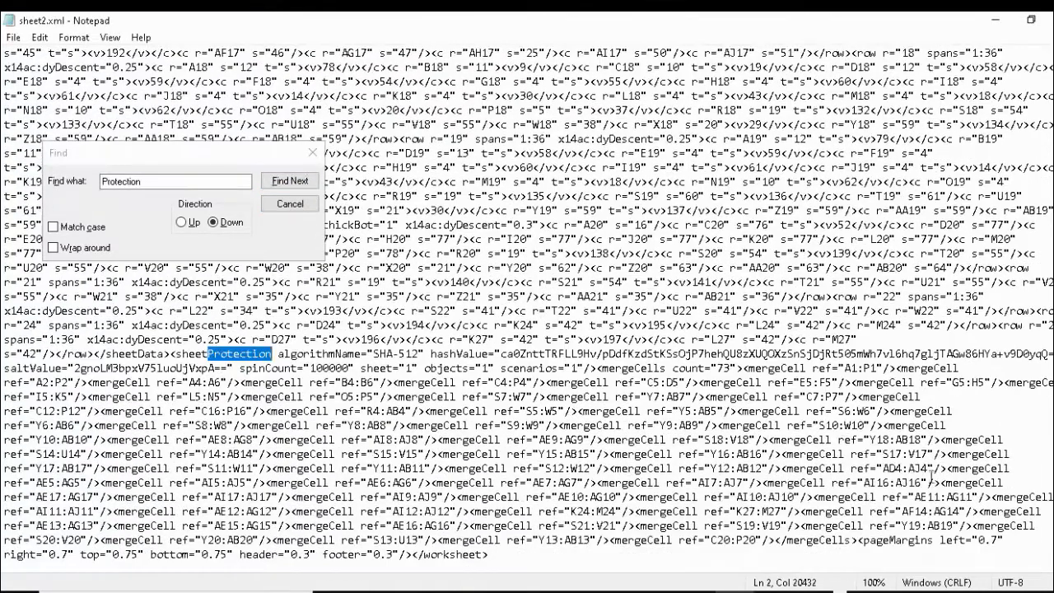
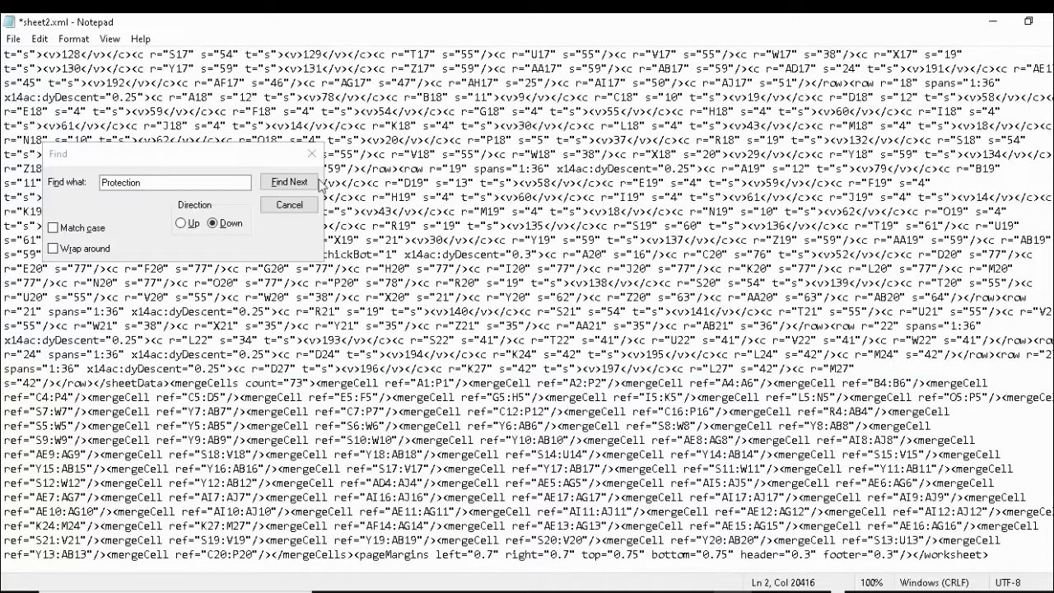
pyautogui.click(311, 154)
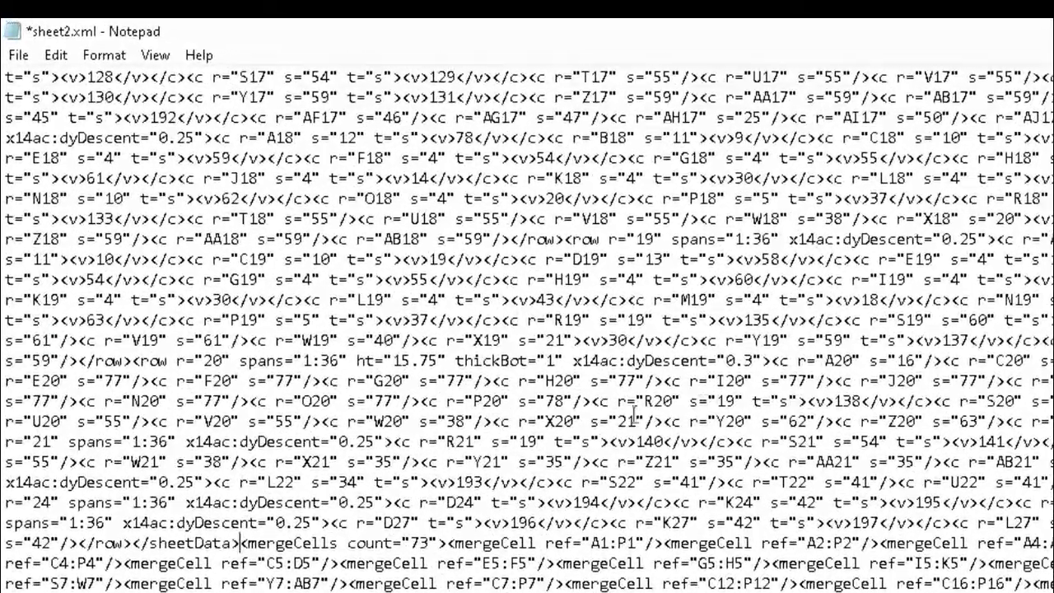
# Step: Save the edited sheet2.xml and close it
pyautogui.click(20, 55)
pyautogui.click(50, 156)
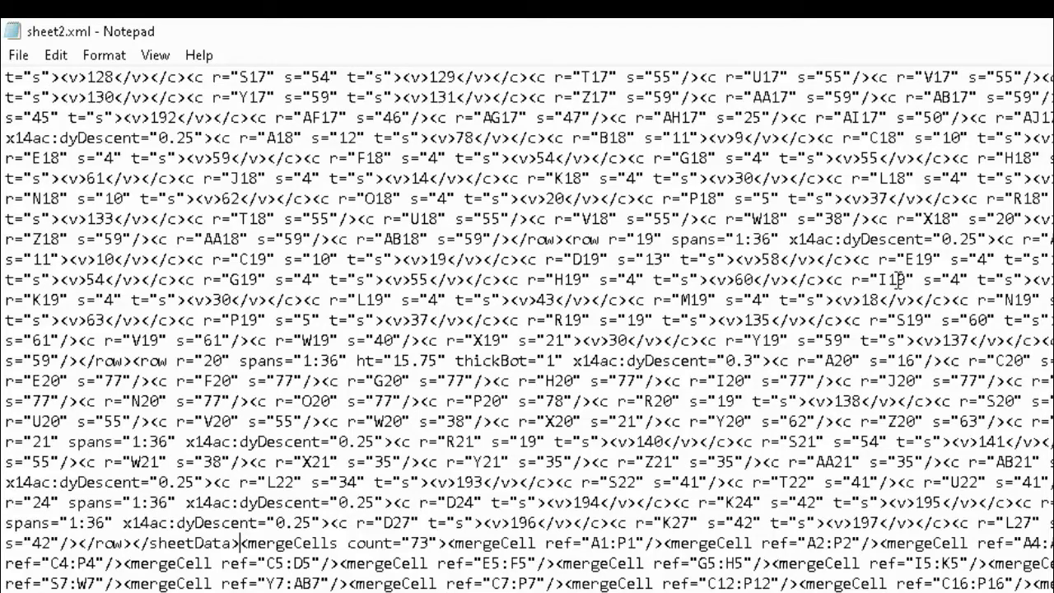
pyautogui.click(1053, 30)
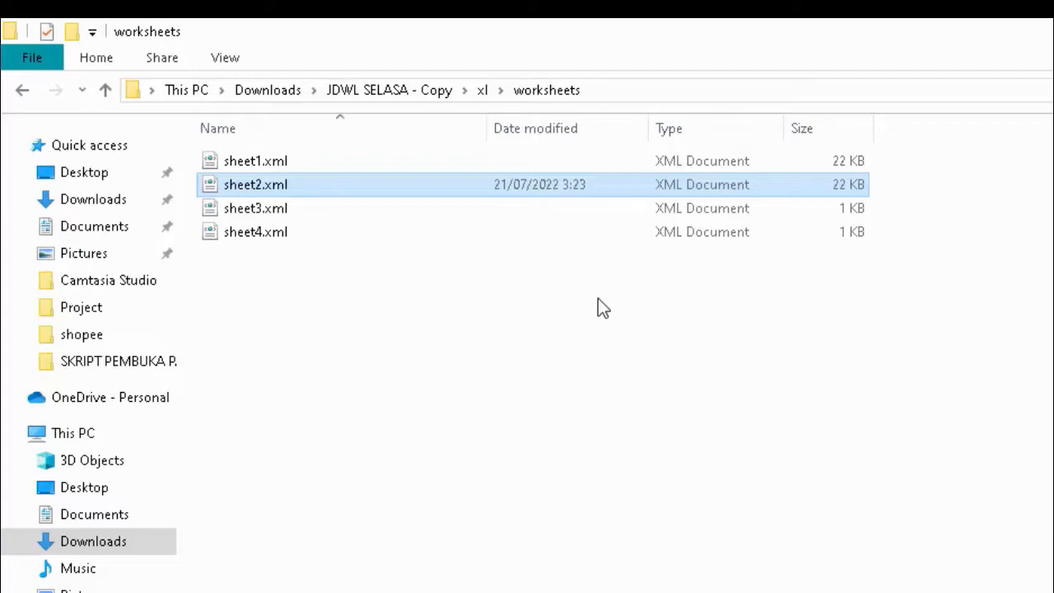
# Step: Archive _rels, docProps, xl and [Content_Types].xml from the JDWL SELASA - Copy folder as JDWL SELASA - Copy.zip in ZIP format
pyautogui.click(389, 95)
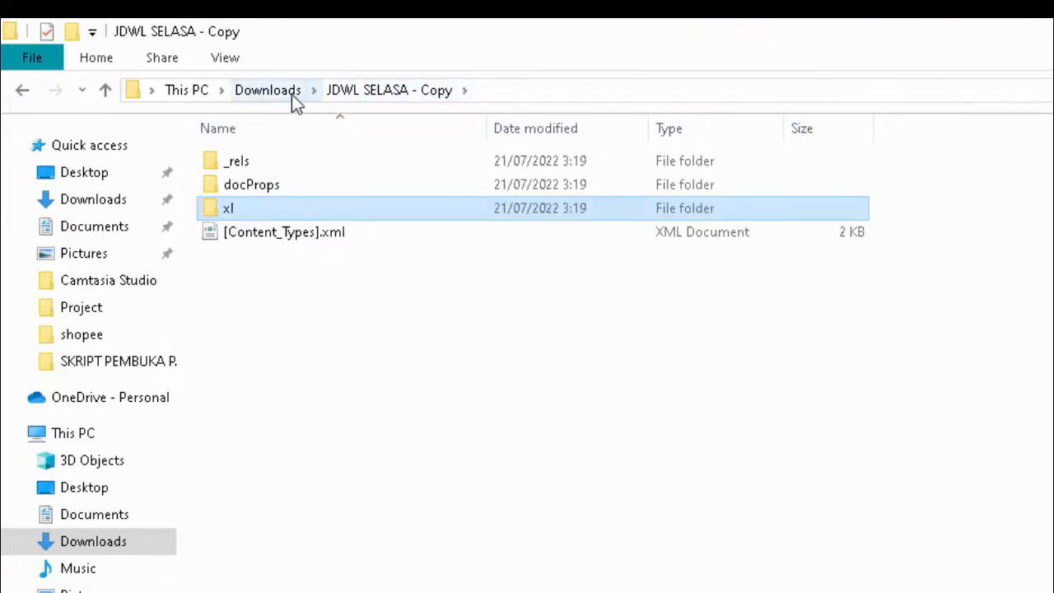
pyautogui.click(229, 165)
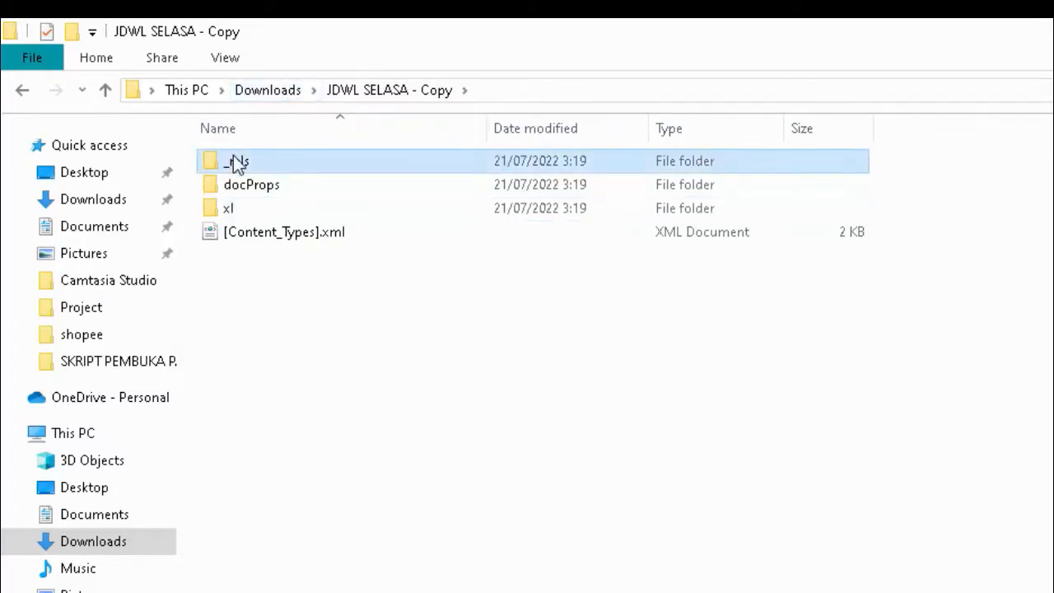
pyautogui.keyDown('shift'); pyautogui.click(239, 235); pyautogui.keyUp('shift')
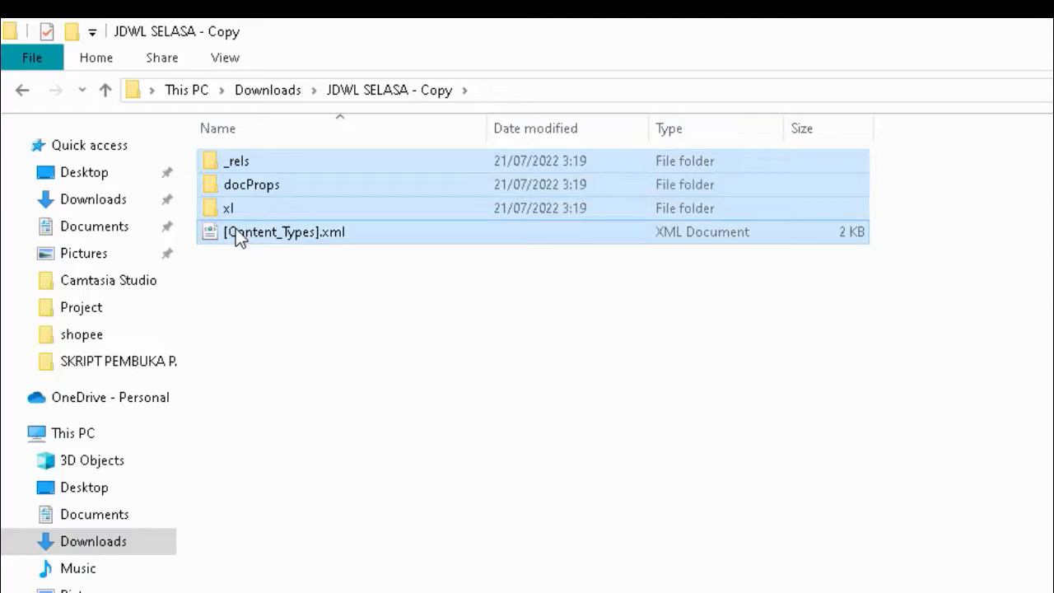
pyautogui.rightClick(236, 236)
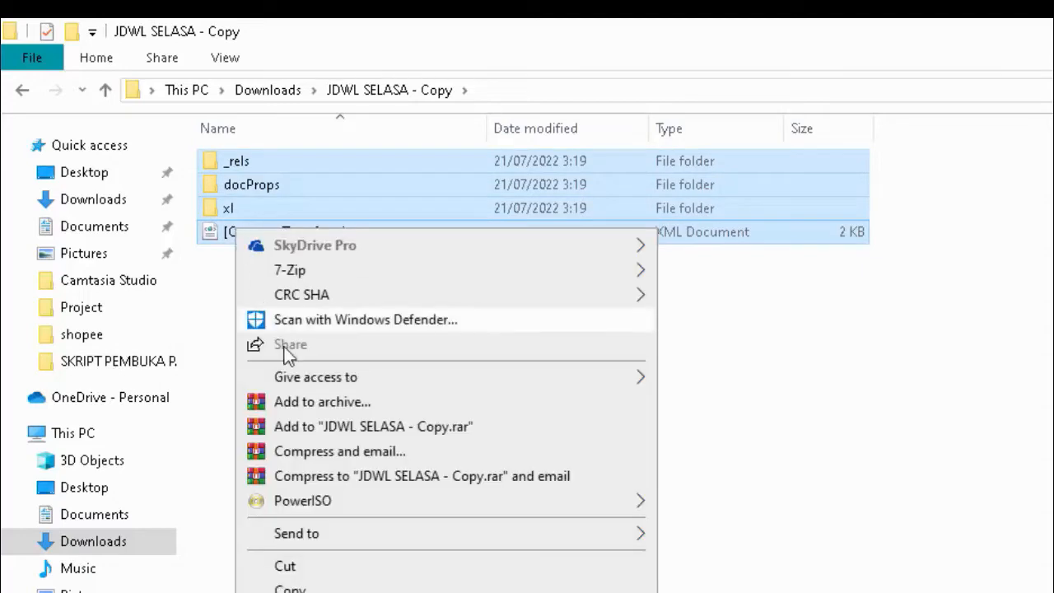
pyautogui.click(313, 403)
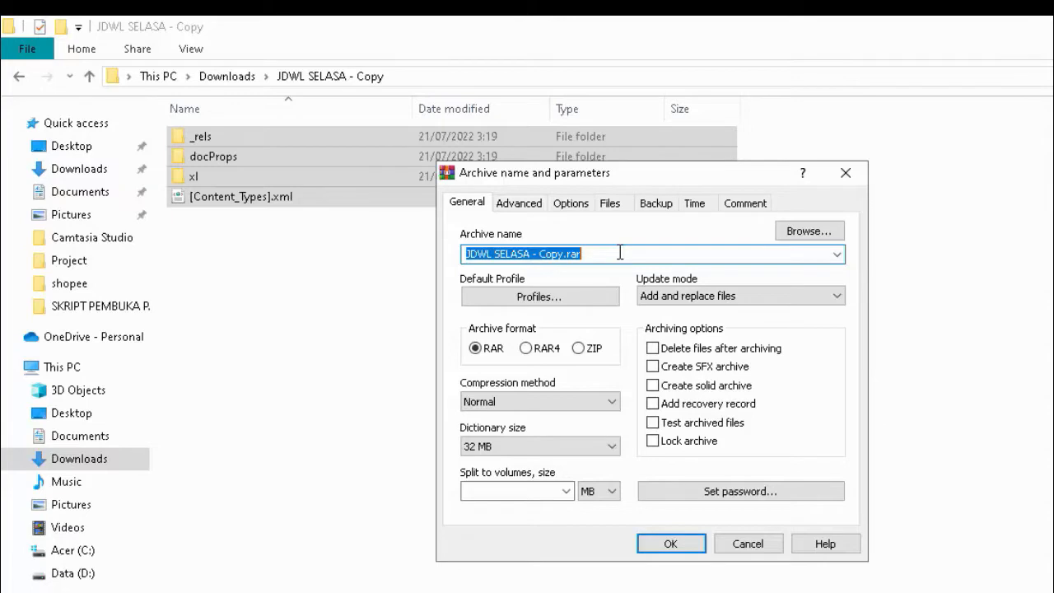
pyautogui.click(578, 347)
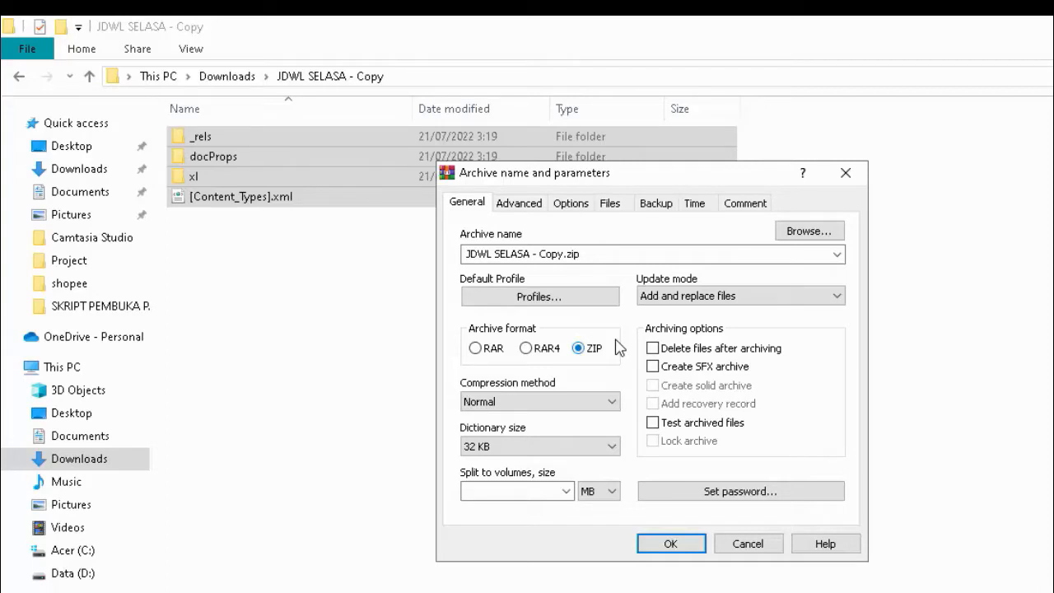
pyautogui.click(669, 545)
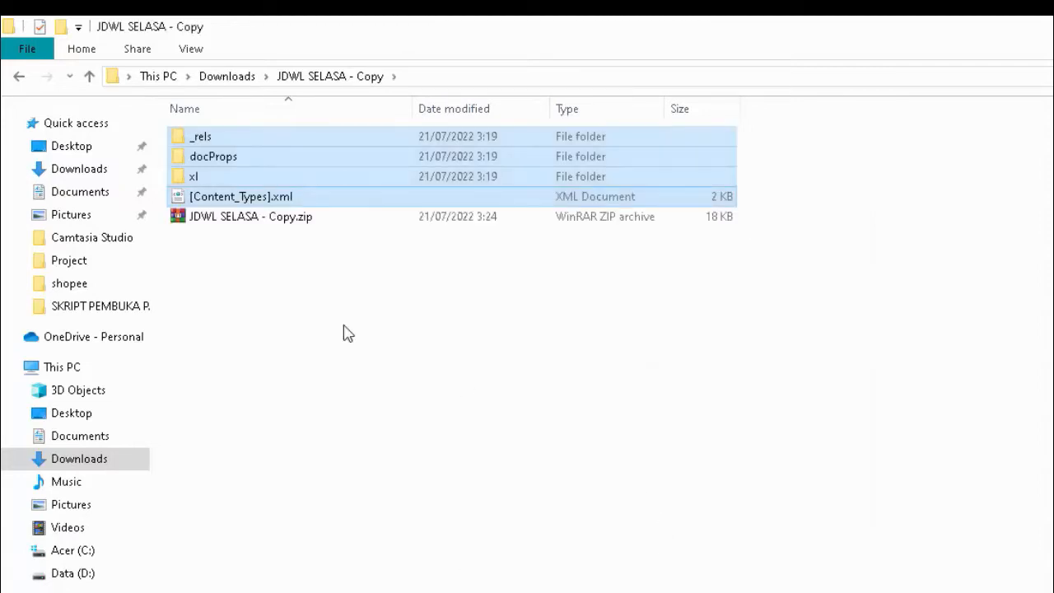
# Step: Rename the archive JDWL SELASA - Copy.zip to JDWL SELASA - Copy.xlsx and accept the extension change
pyautogui.click(273, 221)
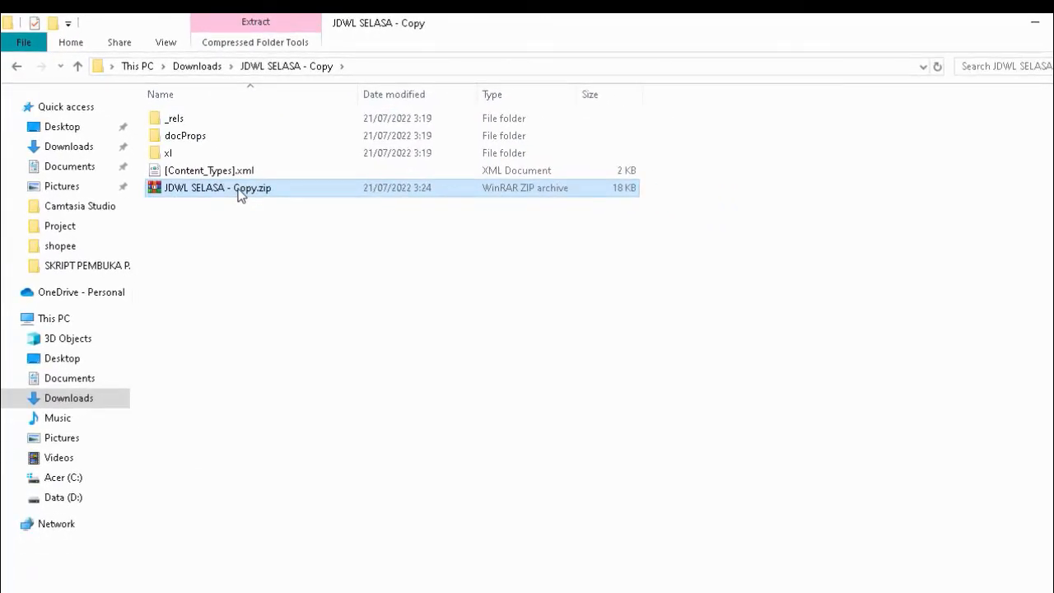
pyautogui.rightClick(240, 193)
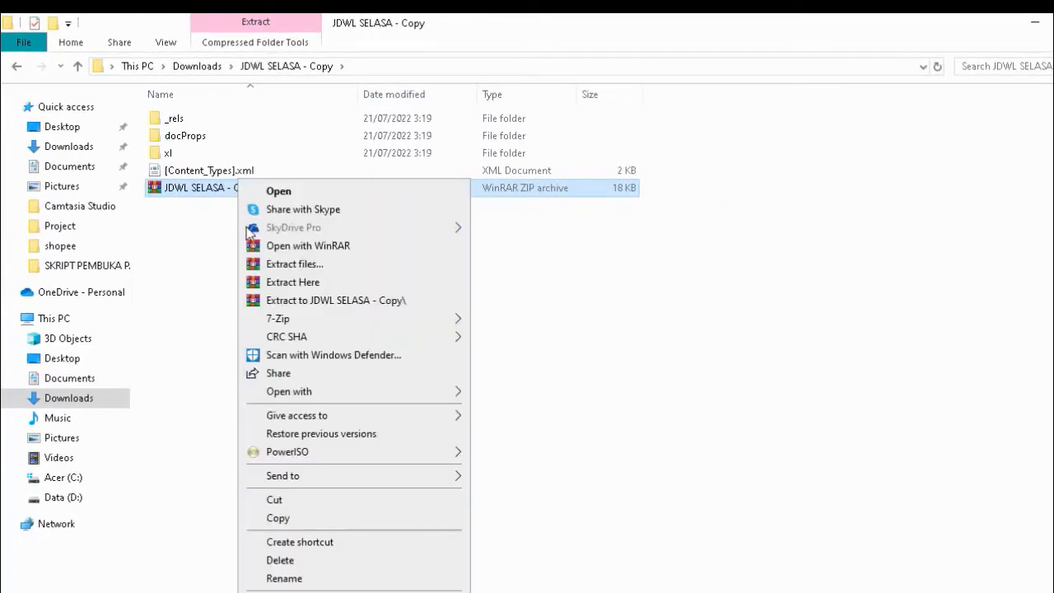
pyautogui.click(284, 578)
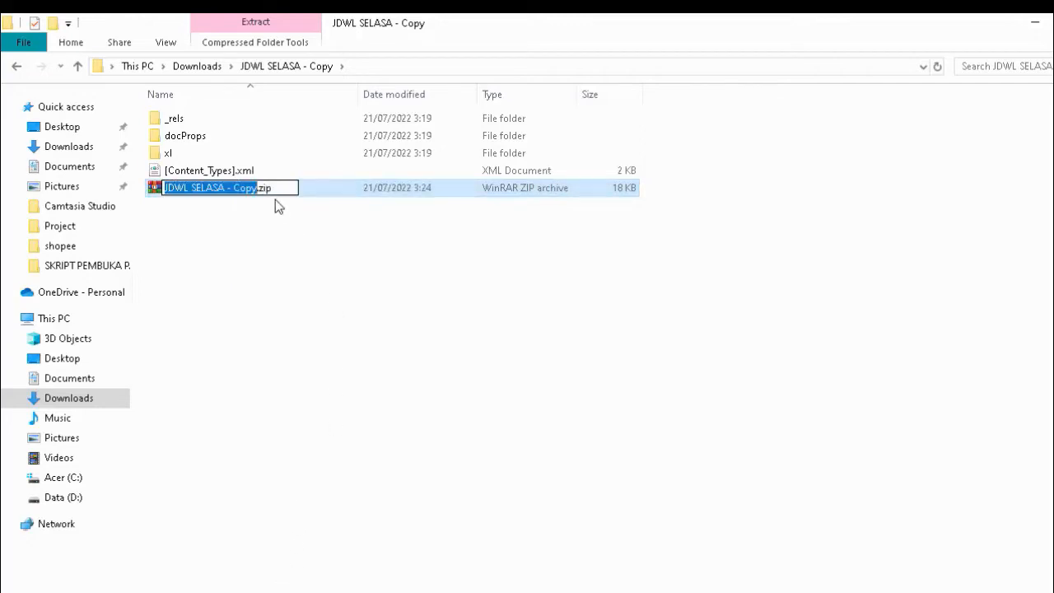
pyautogui.click(289, 188)
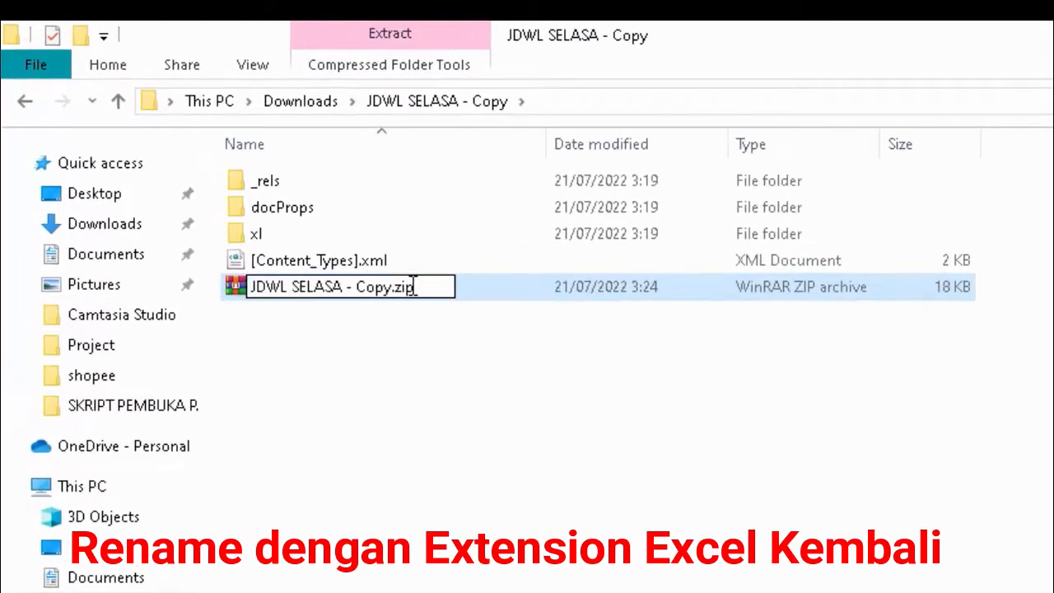
pyautogui.moveTo(396, 287); pyautogui.dragTo(414, 286)
pyautogui.write('xlsx')
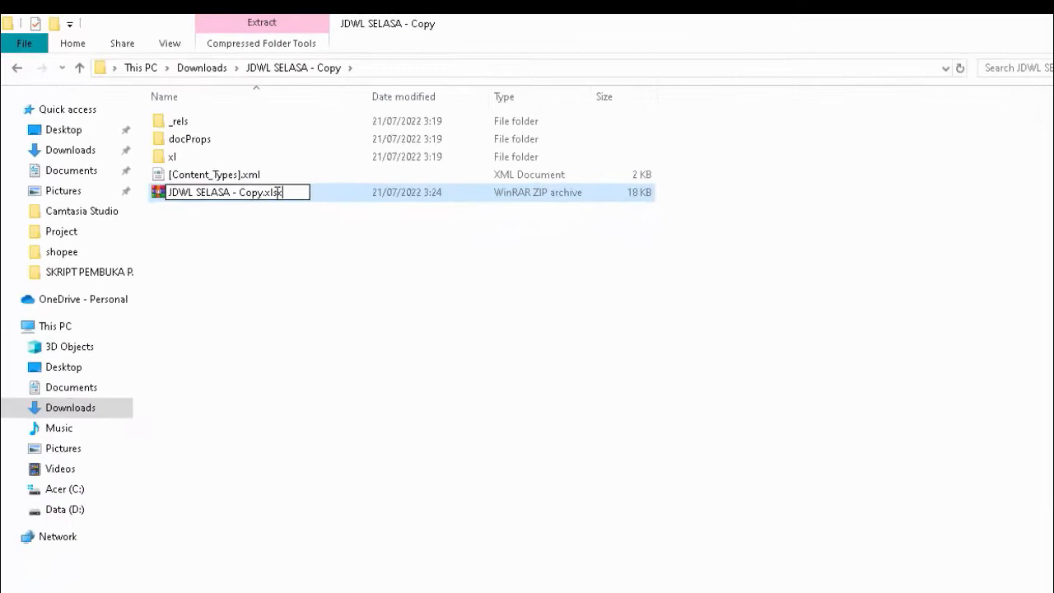
pyautogui.press('Return')
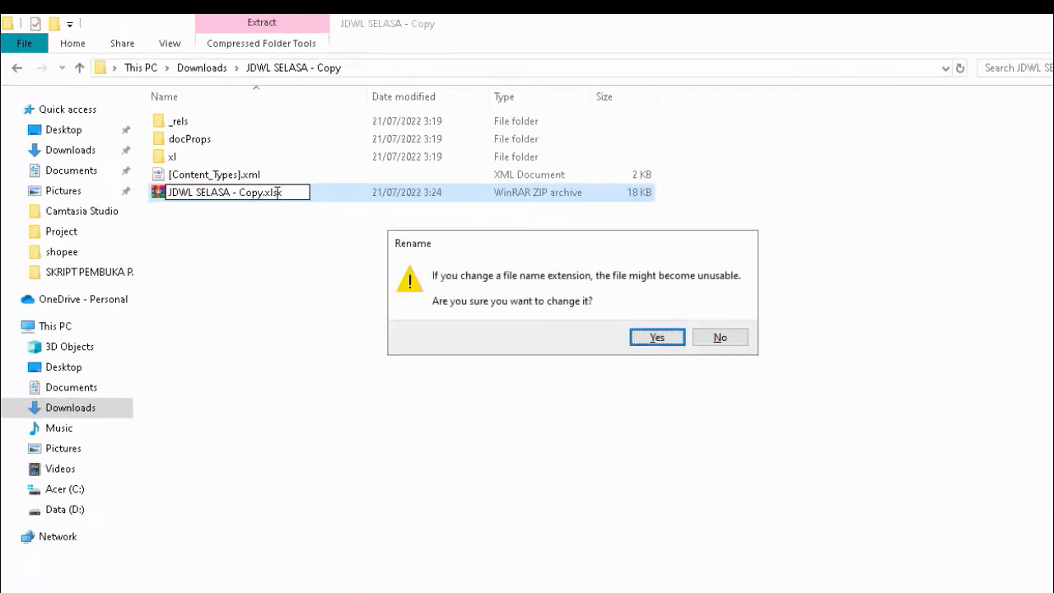
pyautogui.click(656, 340)
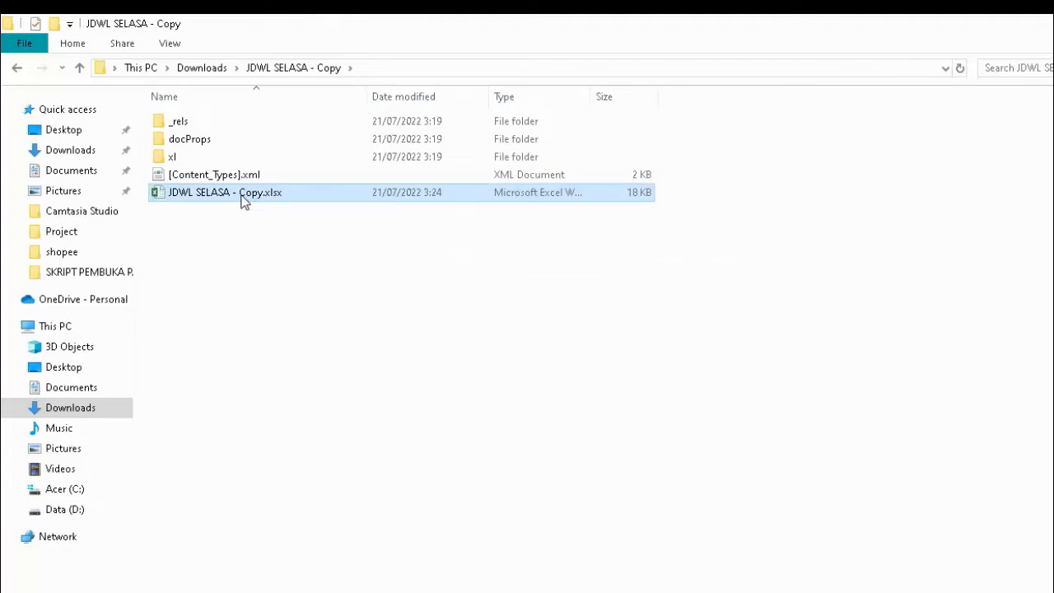
# Step: Open JDWL SELASA - Copy.xlsx in Excel and close the Document Recovery list
pyautogui.doubleClick(239, 194)
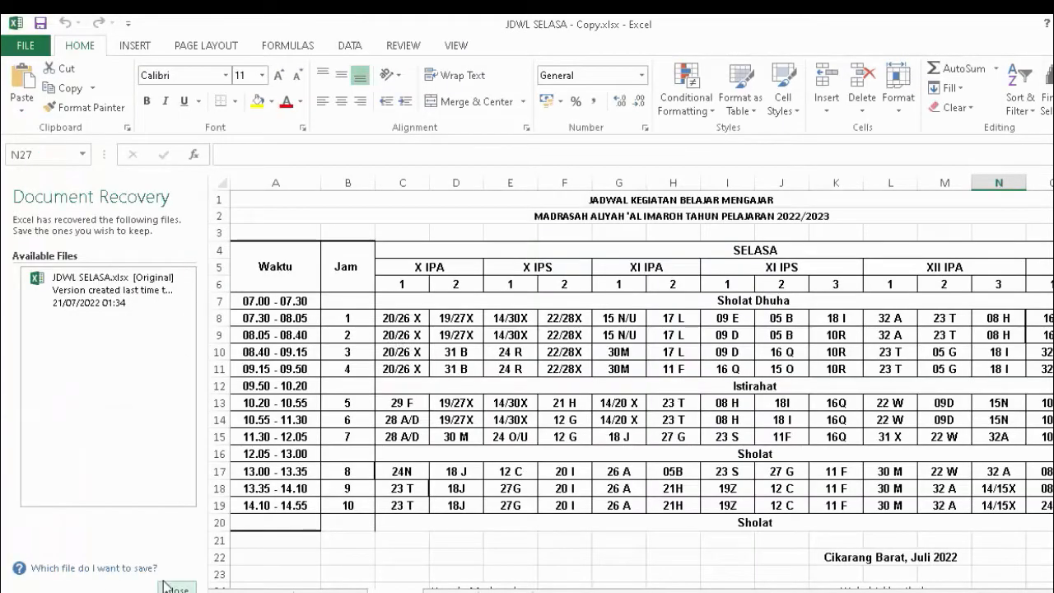
pyautogui.click(172, 587)
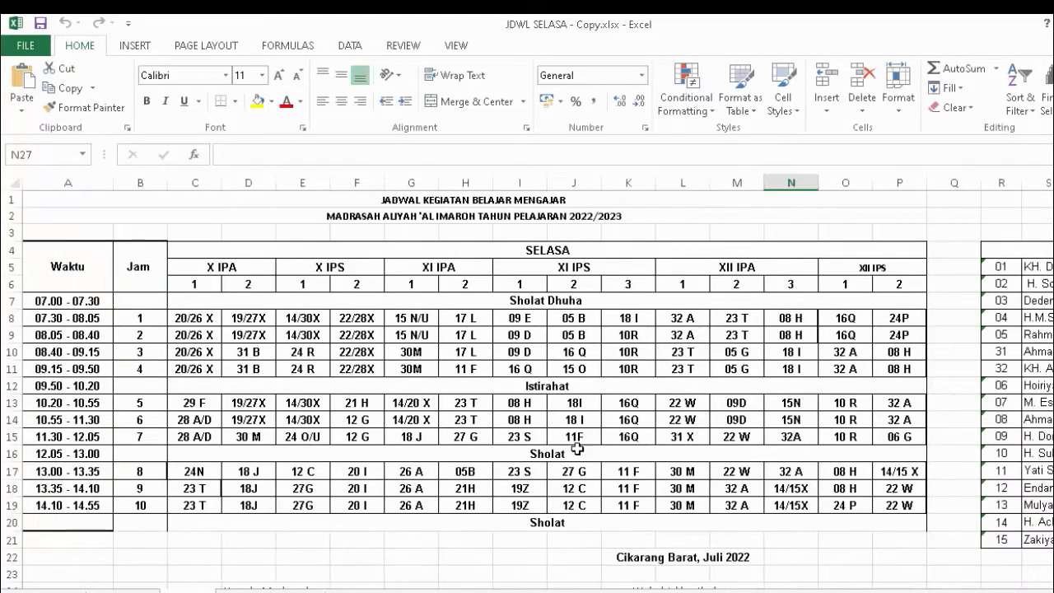
# Step: Test whether the sheet is editable by starting the entry "I" in cell I11, cancelling it, and selecting H21 and the merged Sholat cells
pyautogui.click(508, 367)
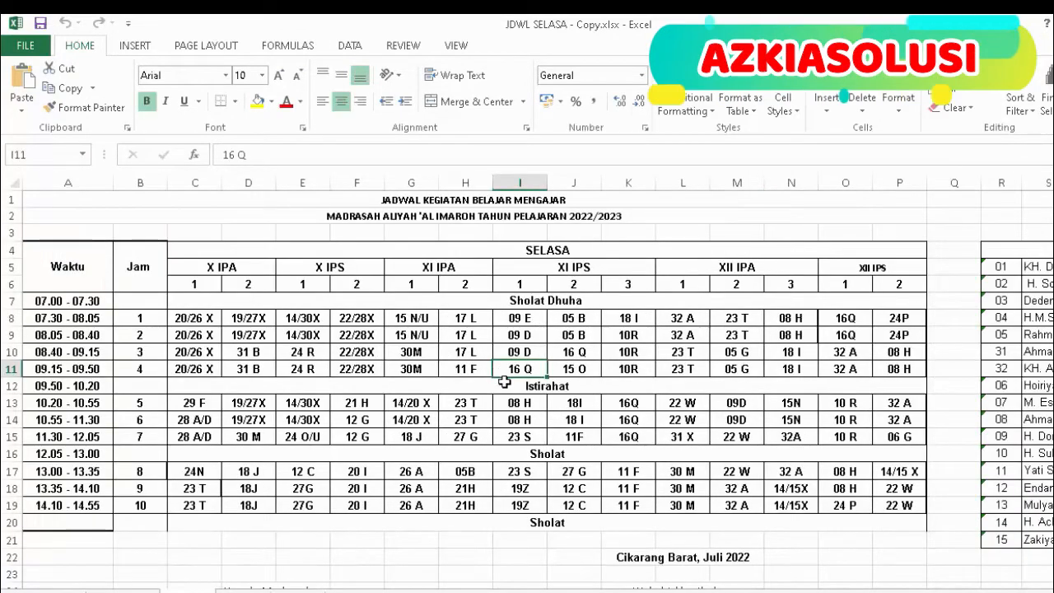
pyautogui.write('I')
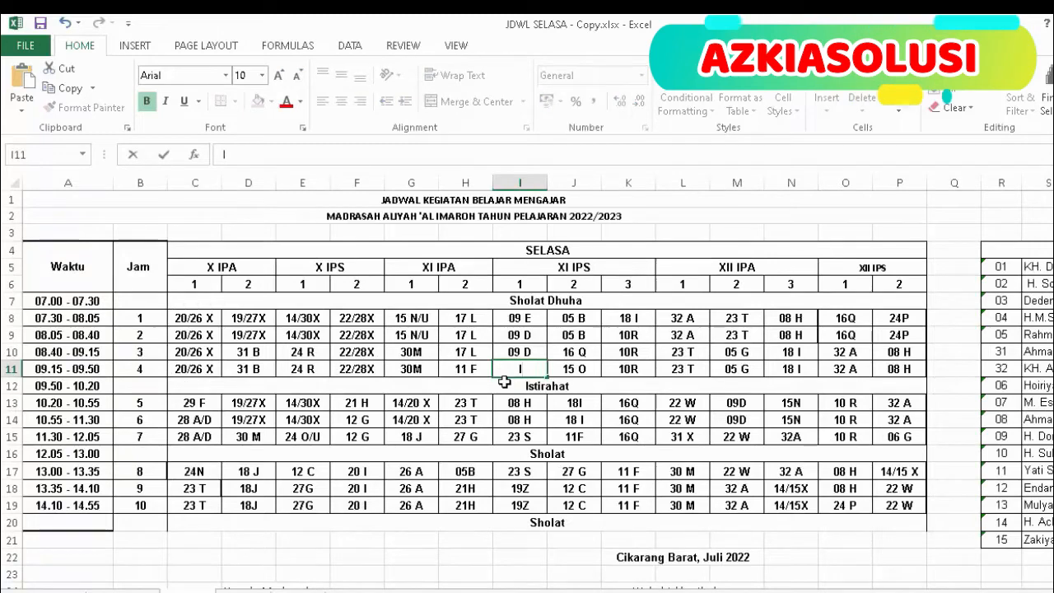
pyautogui.press('Escape')
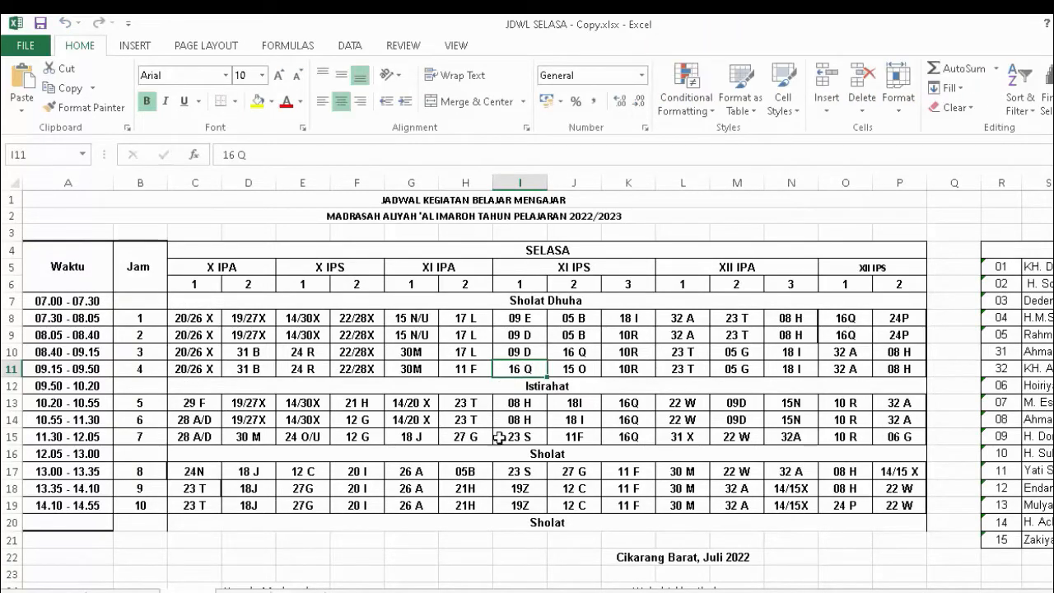
pyautogui.click(460, 541)
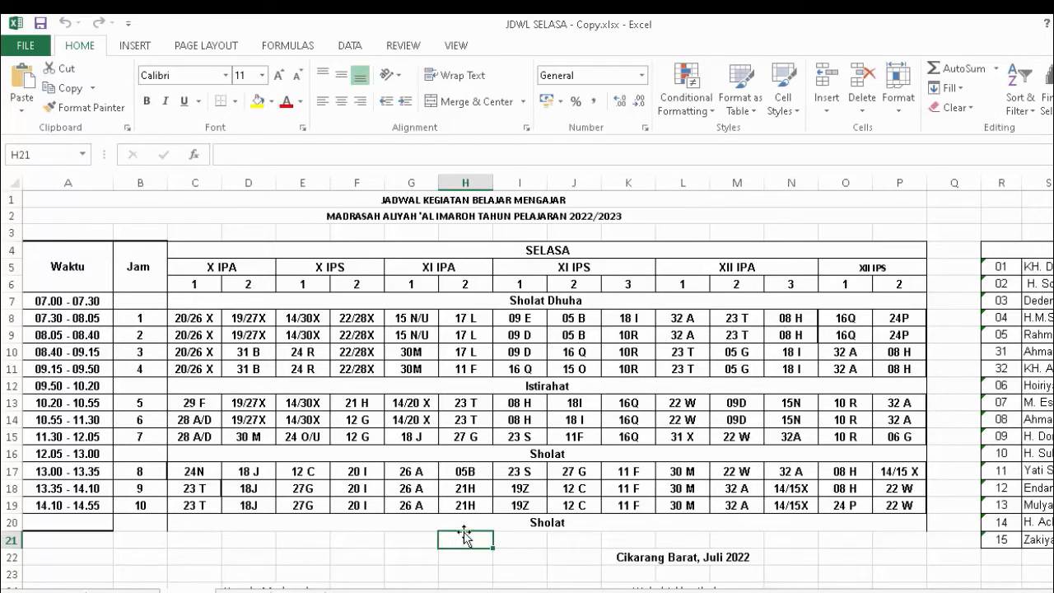
pyautogui.click(549, 522)
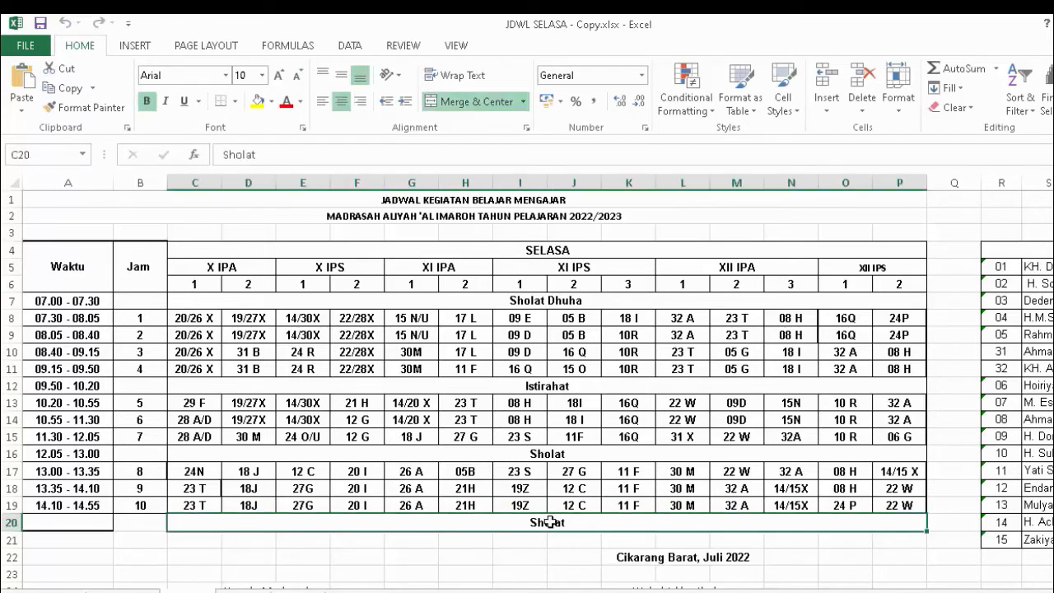
pyautogui.click(570, 453)
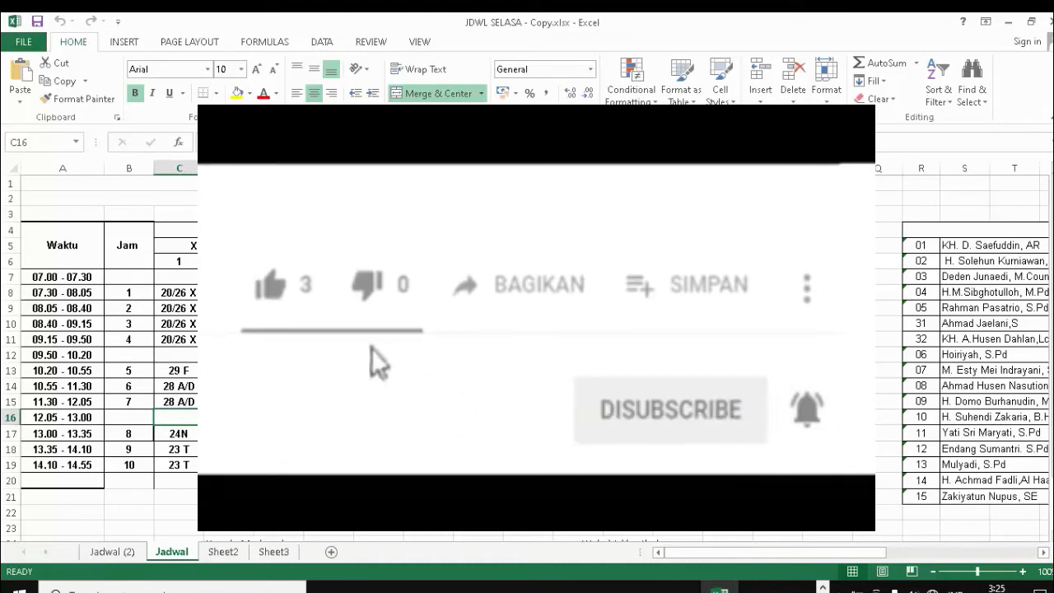
pyautogui.click(823, 586)
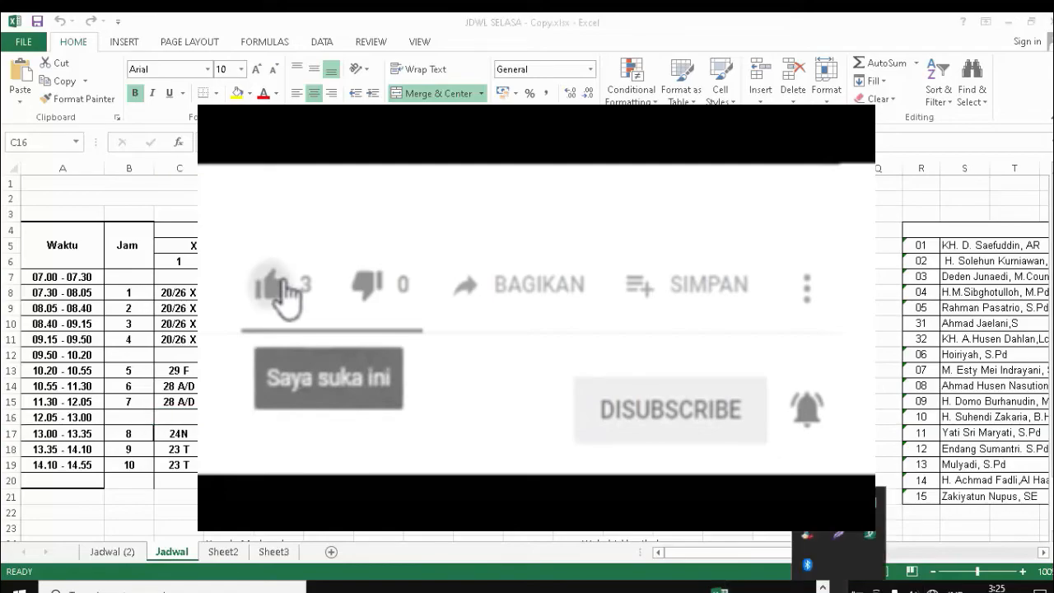